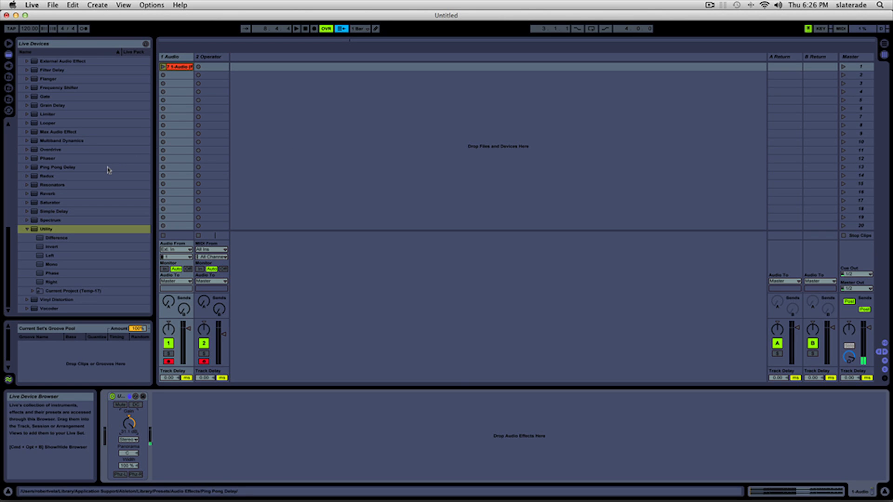
Step: Load the Operator instrument from the Live Devices browser onto track 2
scroll(65, 195, up, 15)
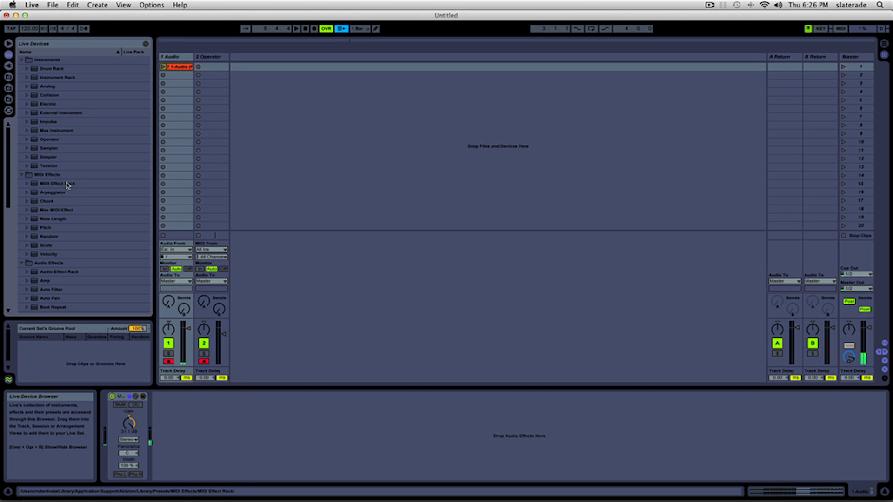
click(34, 142)
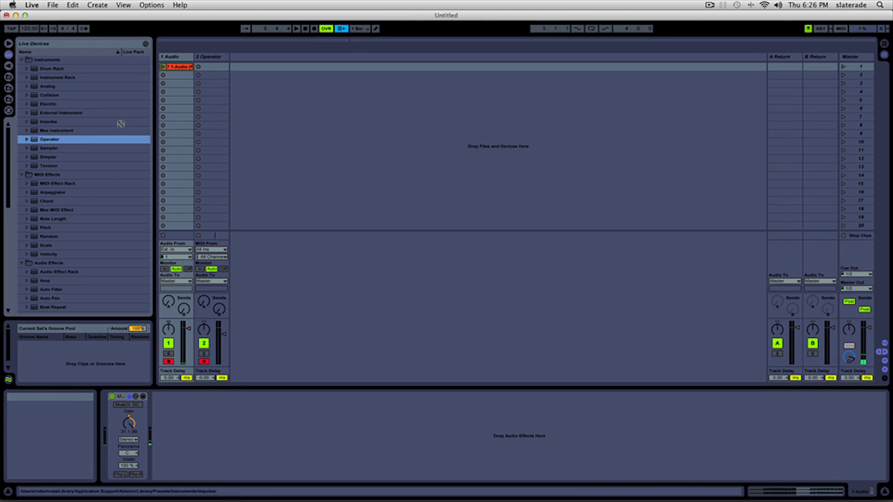
drag(34, 142, 212, 67)
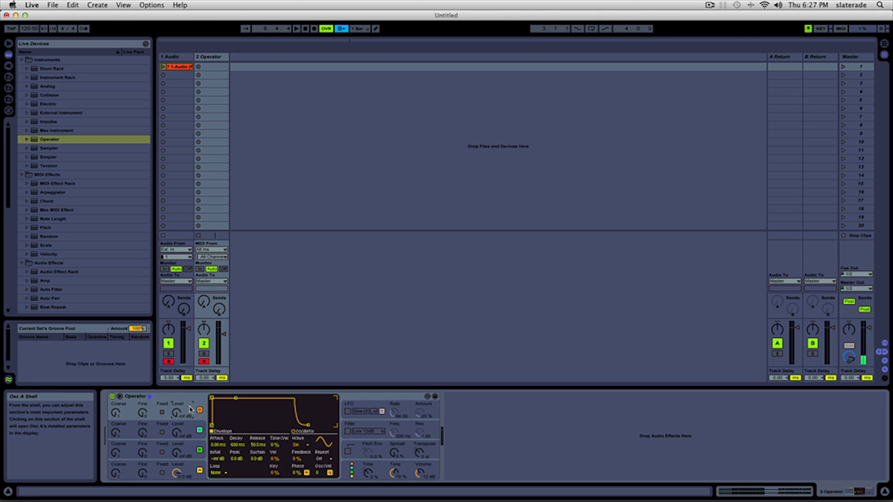
Step: Lower oscillator A's level to about -2.5 dB and turn down the Operator track's volume
click(177, 472)
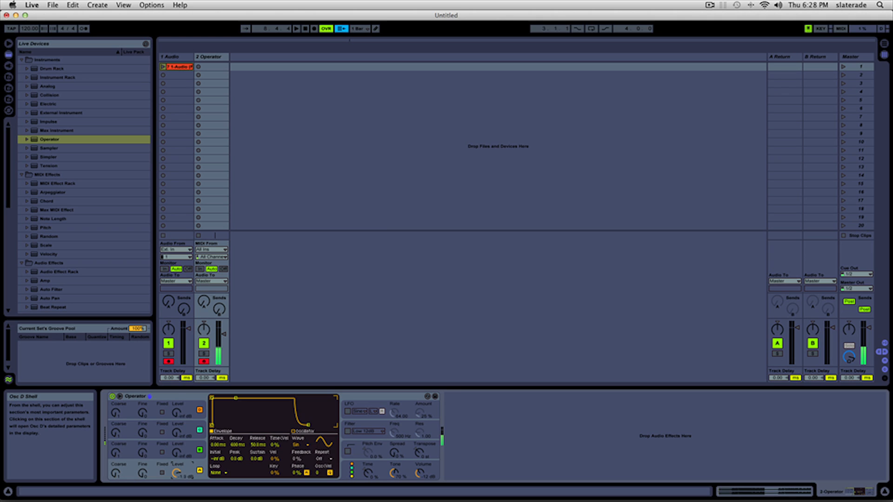
mouse_move(177, 472)
mouse_down()
mouse_move(177, 486)
mouse_move(177, 476)
mouse_up()
drag(222, 333, 222, 341)
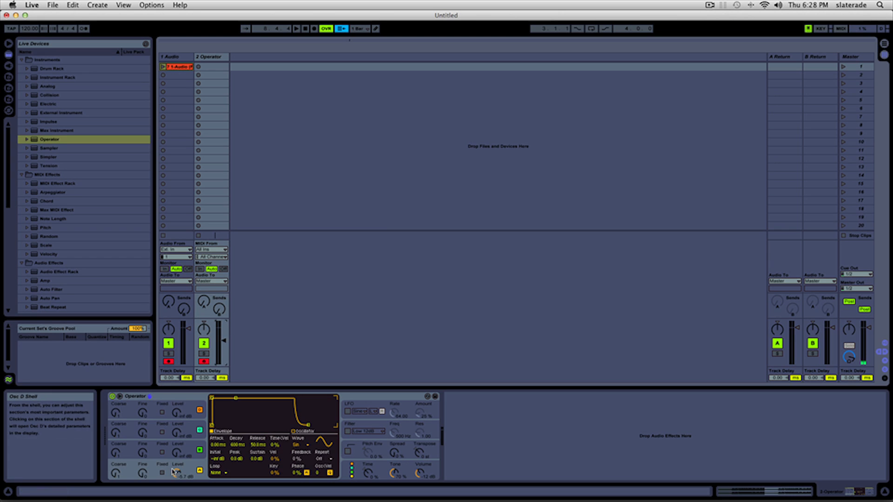
drag(177, 473, 177, 470)
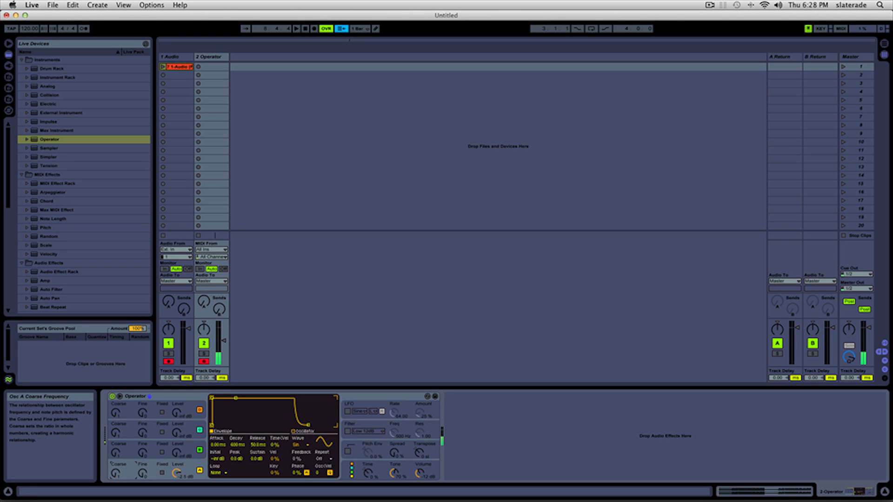
click(223, 347)
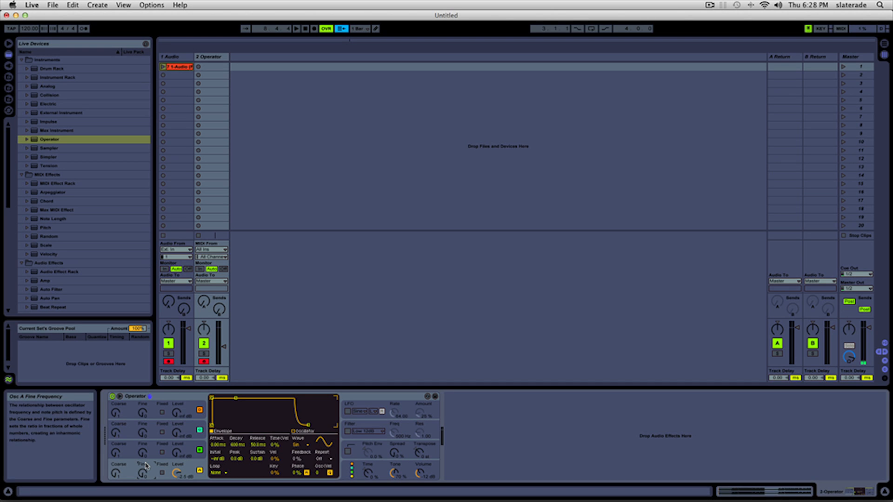
Step: Enable fixed frequency on oscillator A and look through Operator's LFO, filter, pitch, global and oscillator sections
click(162, 473)
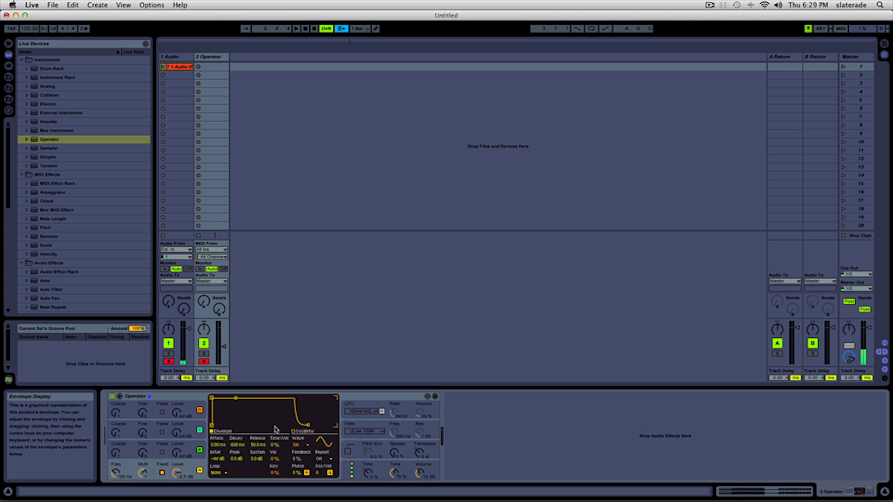
click(372, 405)
click(372, 425)
click(369, 450)
click(360, 469)
click(186, 464)
click(190, 446)
click(189, 429)
click(192, 464)
Step: Drop oscillator A's envelope sustain to -inf dB with a decay of about 519 ms, and disable its fixed frequency
drag(236, 399, 235, 426)
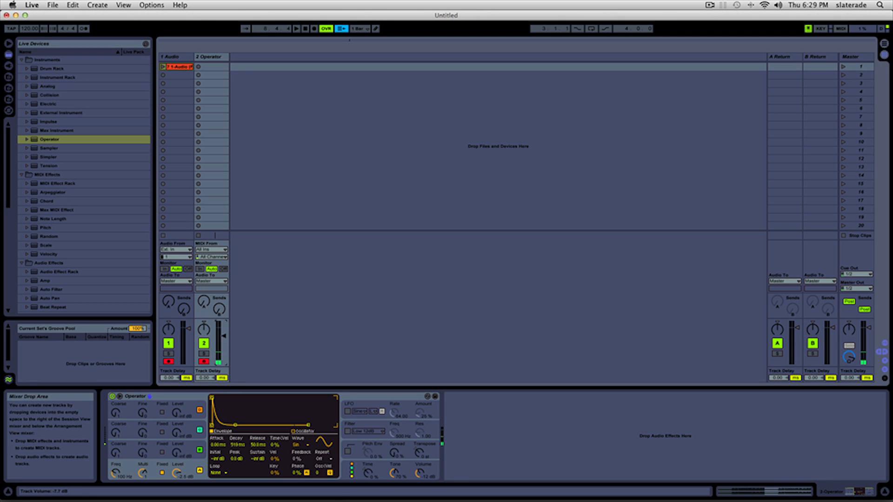
click(161, 472)
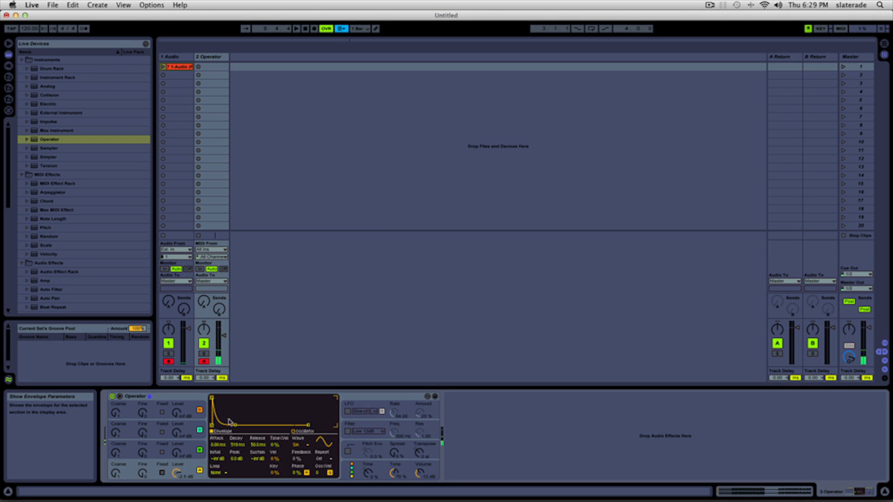
Step: Try attack times of about 14.7 ms and 1.65 s on oscillator A's envelope, and return the attack to 0 ms
drag(212, 399, 229, 398)
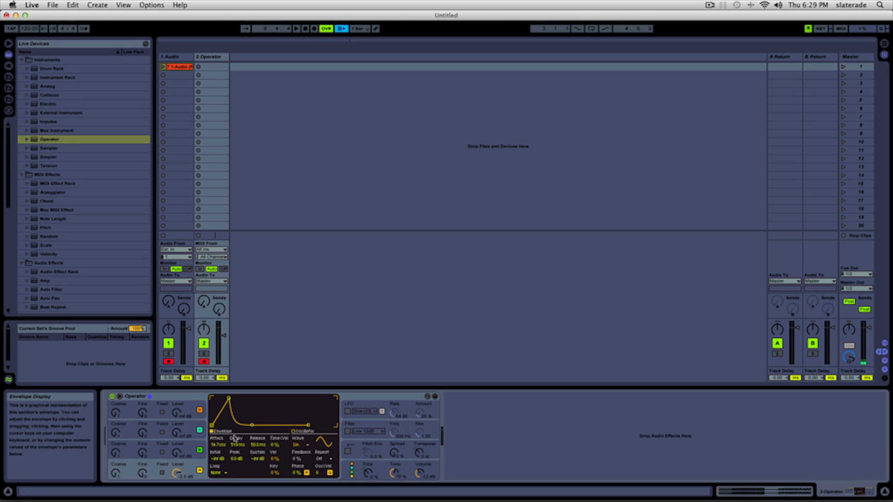
drag(229, 400, 245, 399)
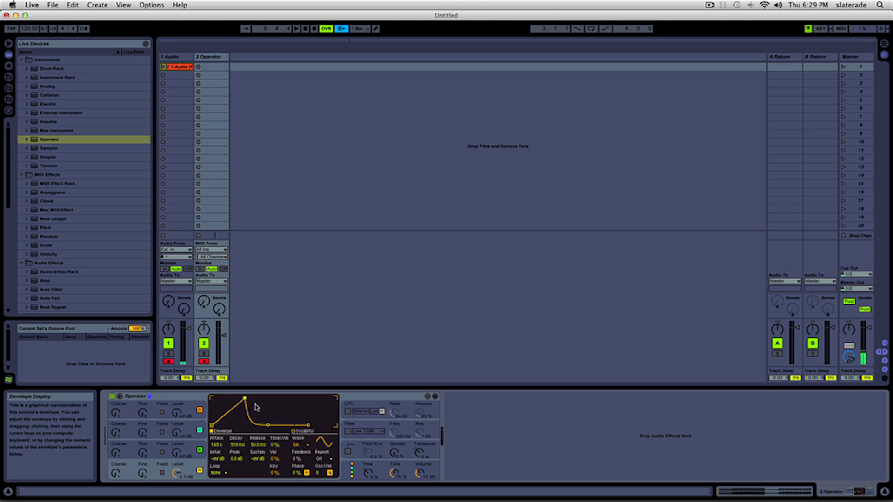
drag(245, 399, 212, 398)
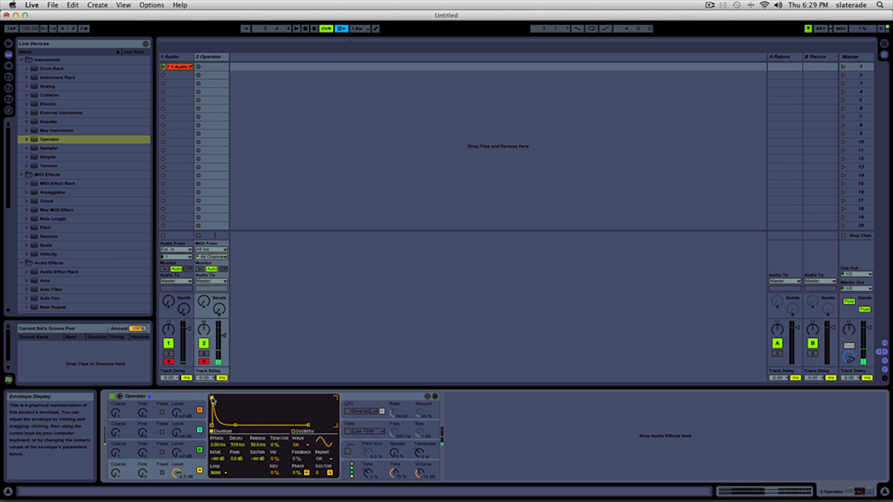
Step: Show oscillator A's waveform editor and select the Sine waveform
click(296, 432)
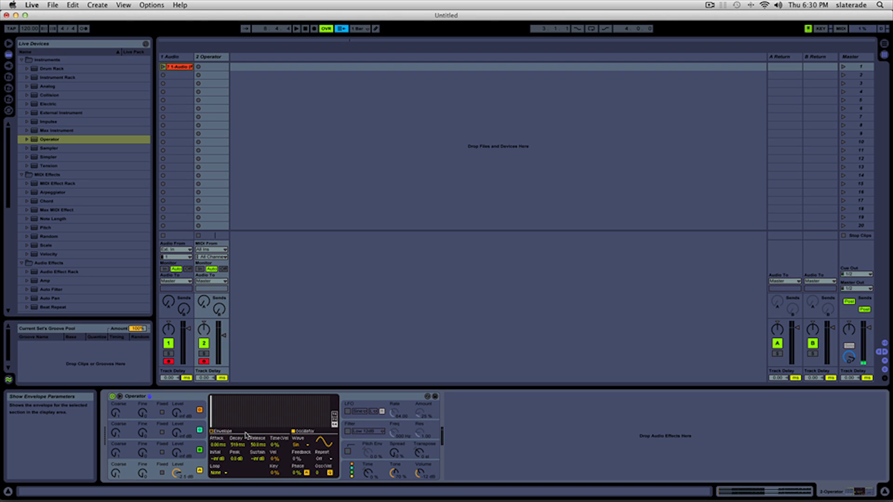
click(298, 446)
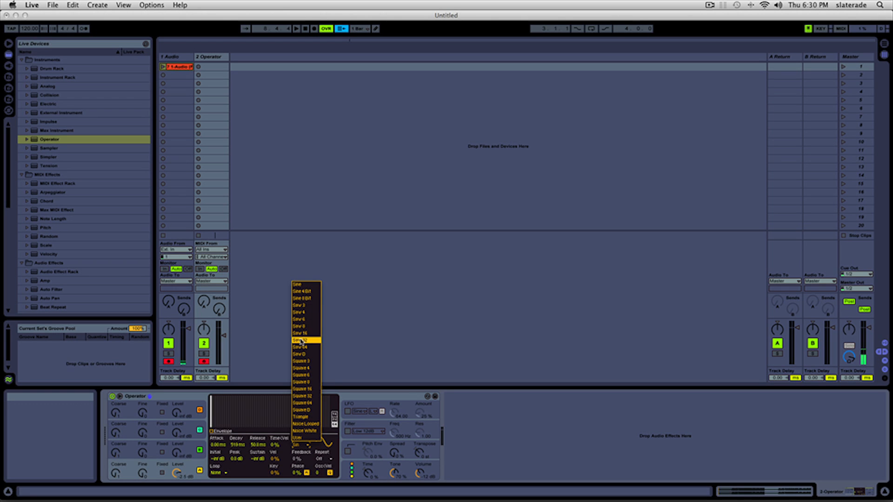
click(303, 284)
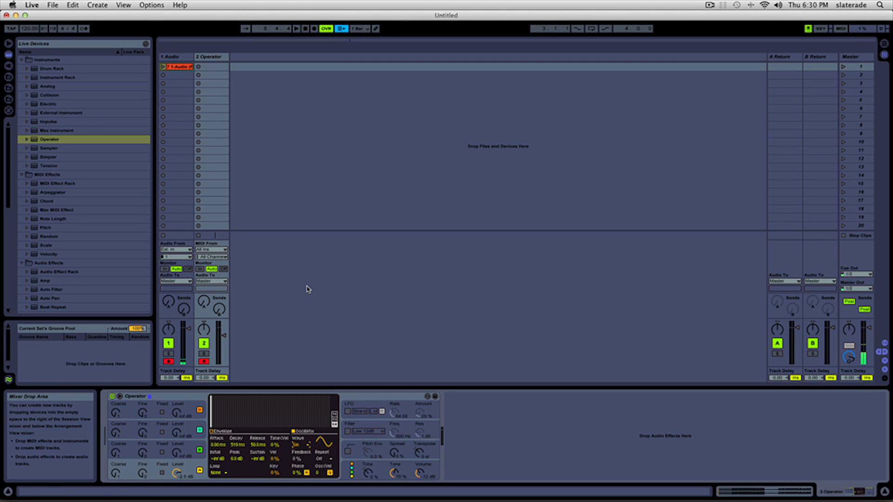
Step: Raise oscillator A's envelope sustain to 0 dB with a decay of about 508 ms, and play notes to hear it
key(c)
key(a)
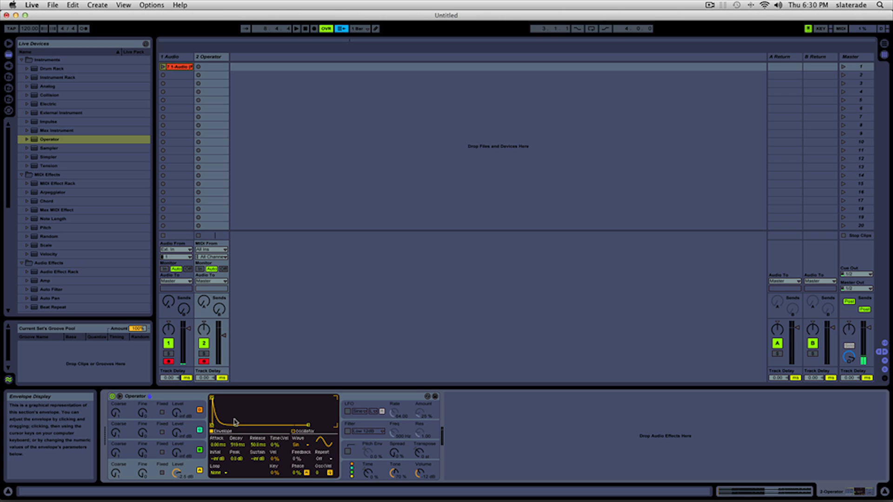
drag(234, 422, 236, 399)
key(a)
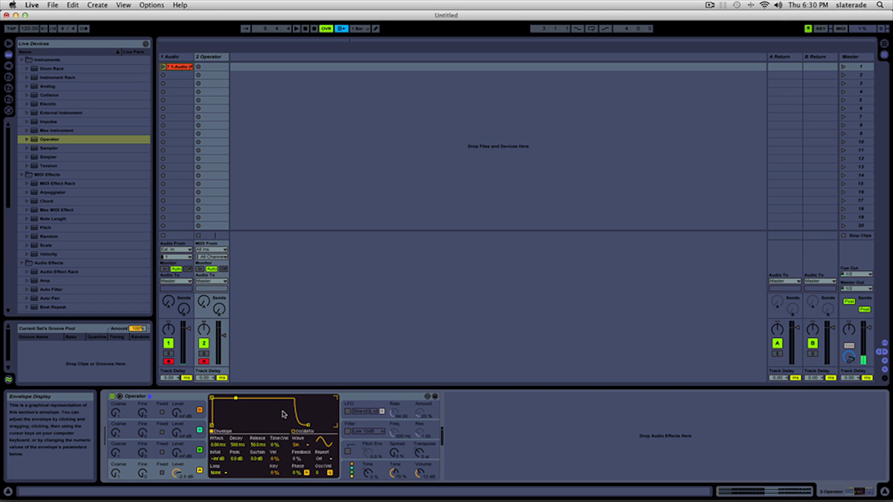
Step: Switch oscillator A's waveform to Saw 3 and to Saw D to compare their partials
click(299, 447)
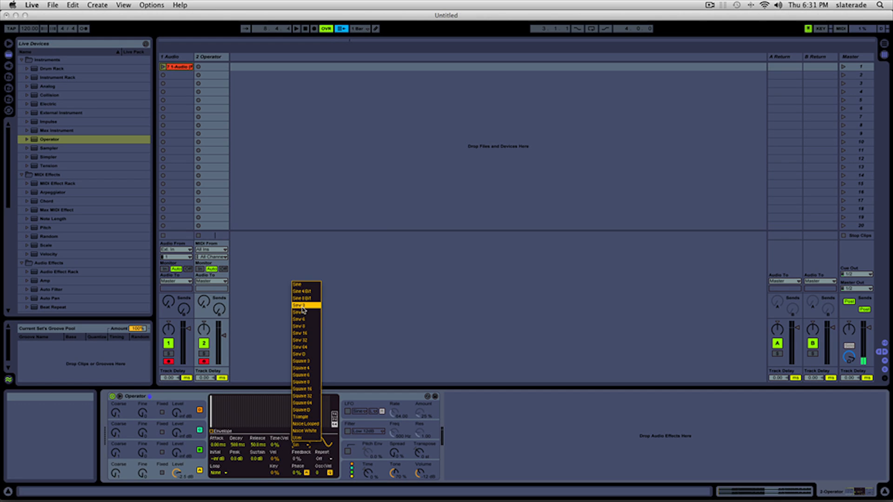
click(302, 307)
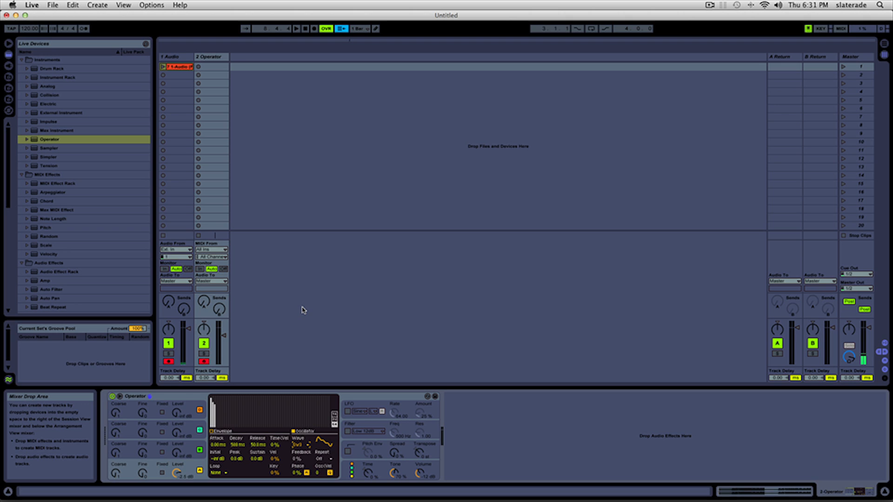
click(305, 445)
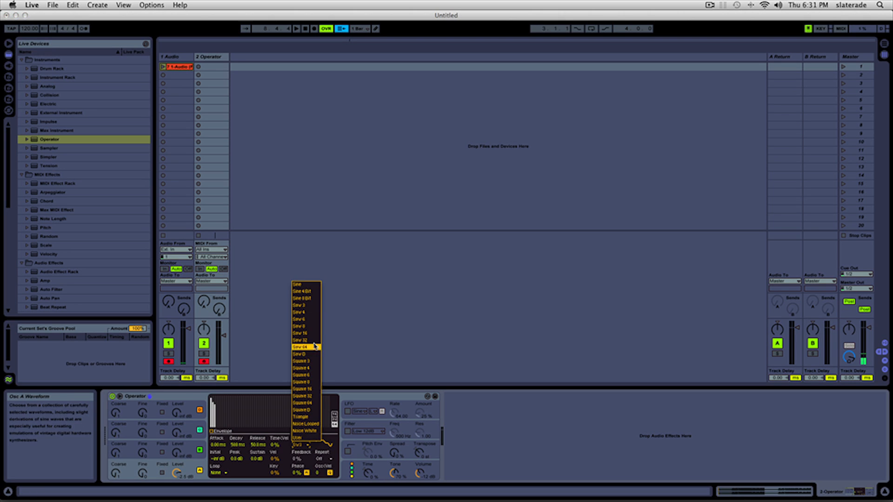
click(311, 355)
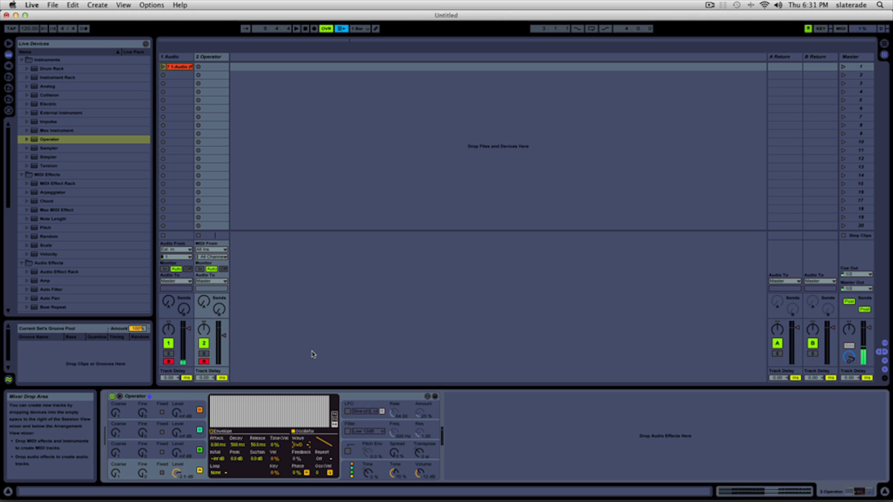
Step: Audition the Square D waveform on oscillator A with a note, and change the waveform to Triangle
click(305, 446)
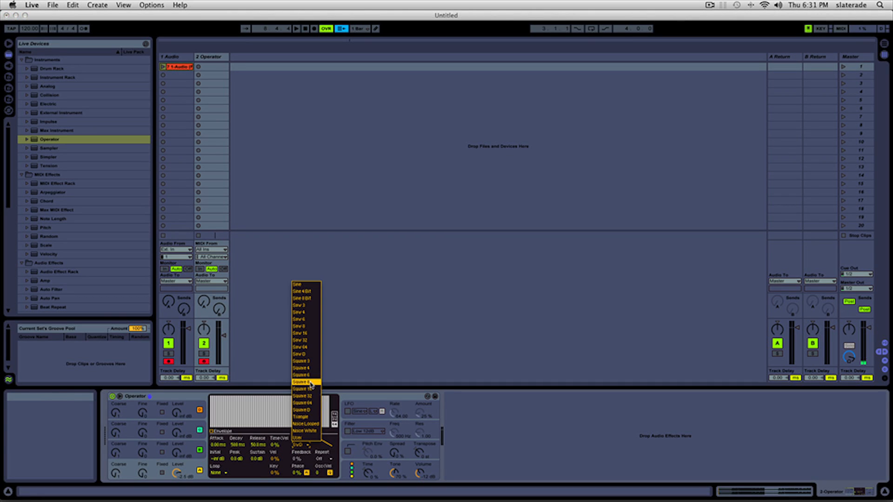
click(305, 410)
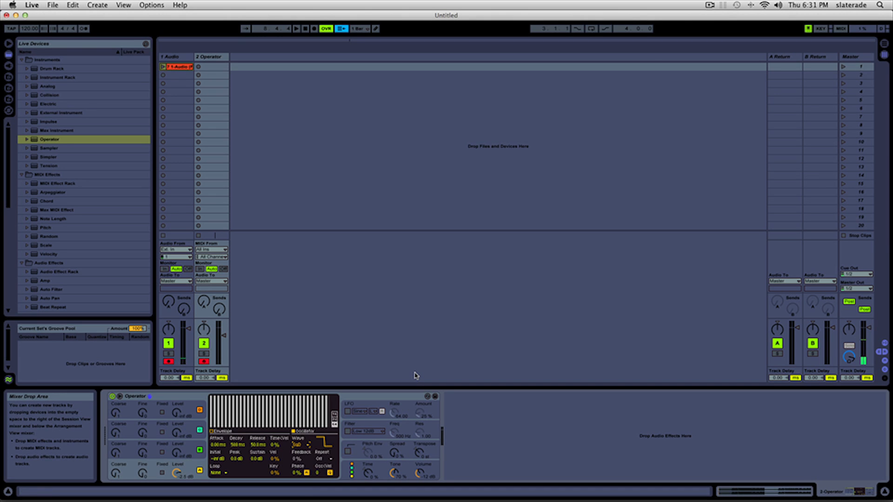
key(a)
click(300, 446)
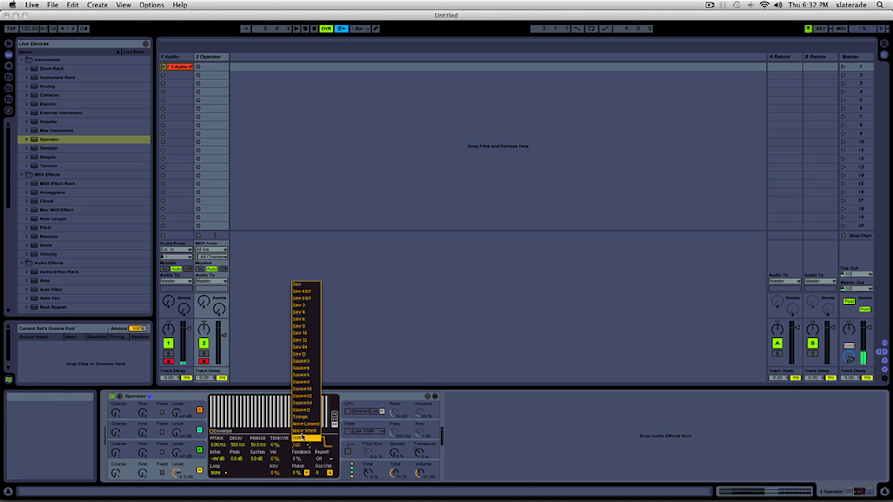
click(301, 418)
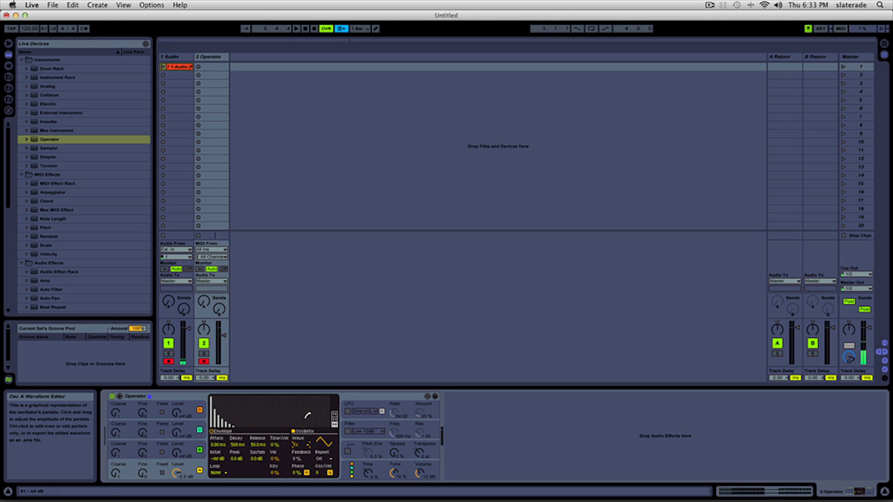
Step: Try the Square 16 waveform on oscillator A, followed by Noise White
click(300, 445)
click(303, 389)
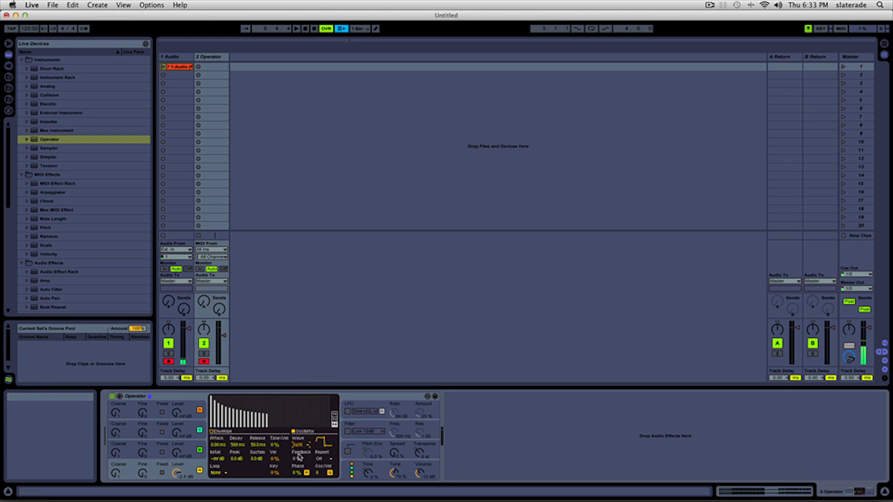
click(300, 447)
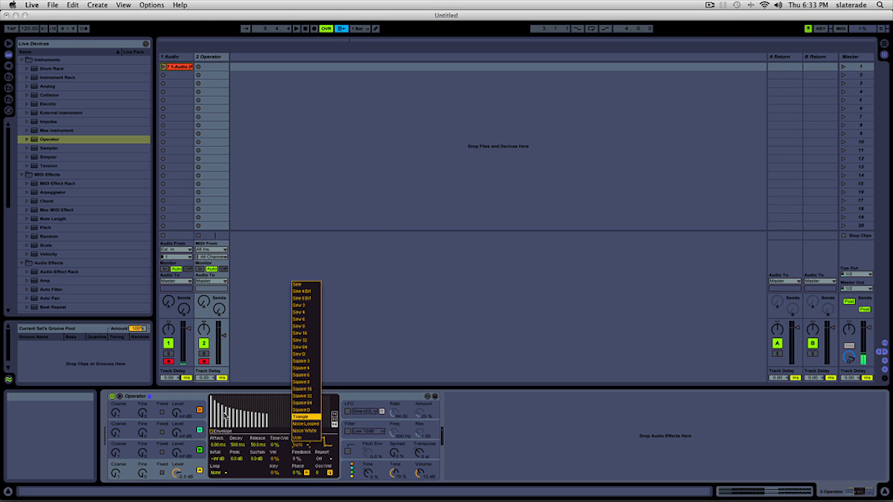
click(298, 432)
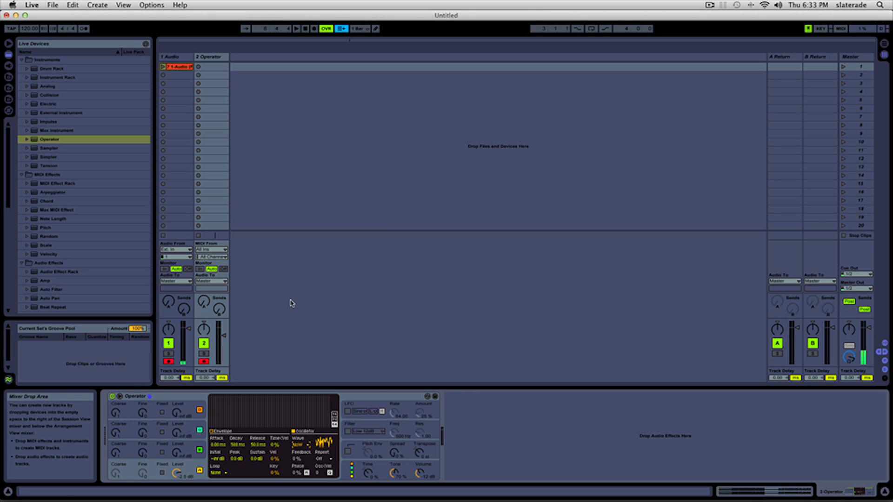
Step: Lower the Operator track's volume slightly and set oscillator A's waveform to Saw D
drag(224, 338, 224, 341)
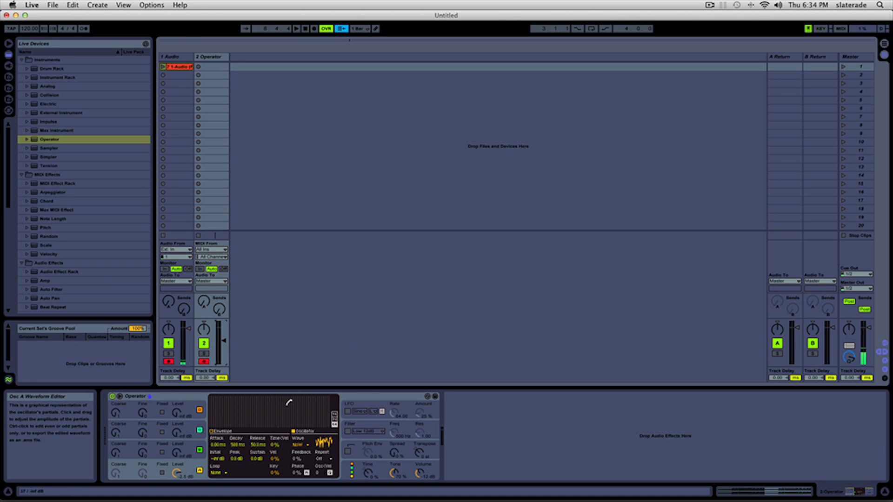
click(365, 422)
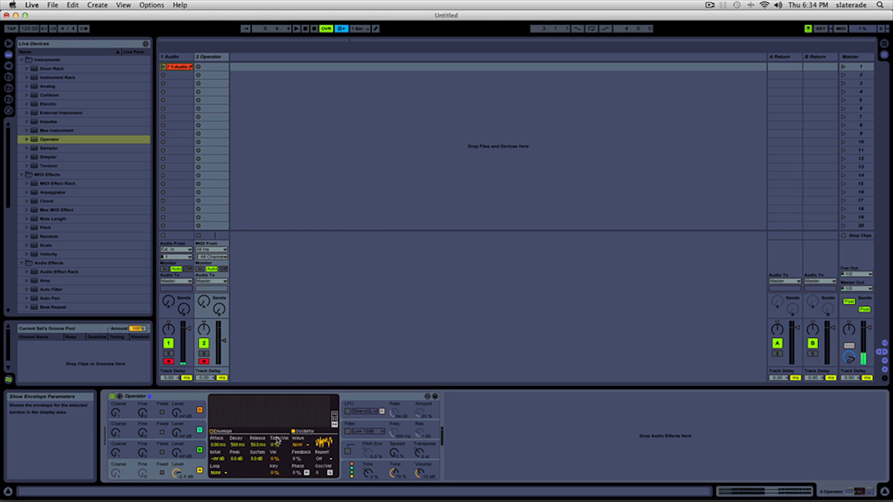
click(297, 444)
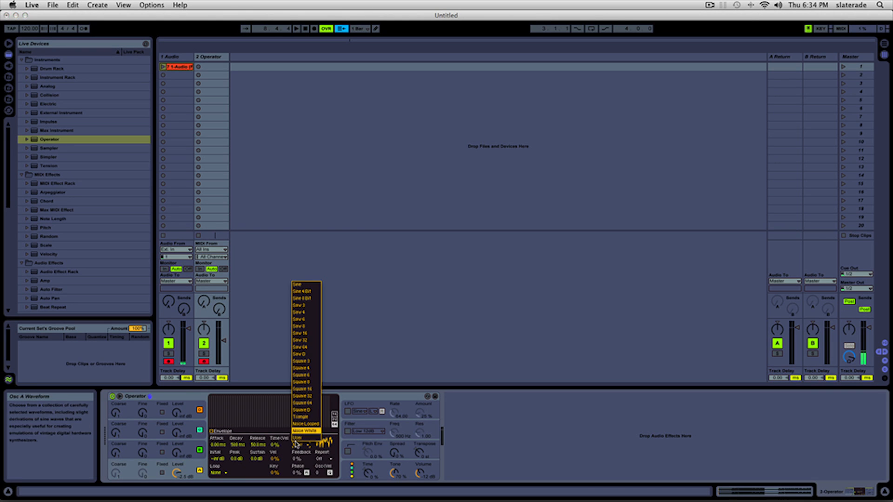
click(300, 354)
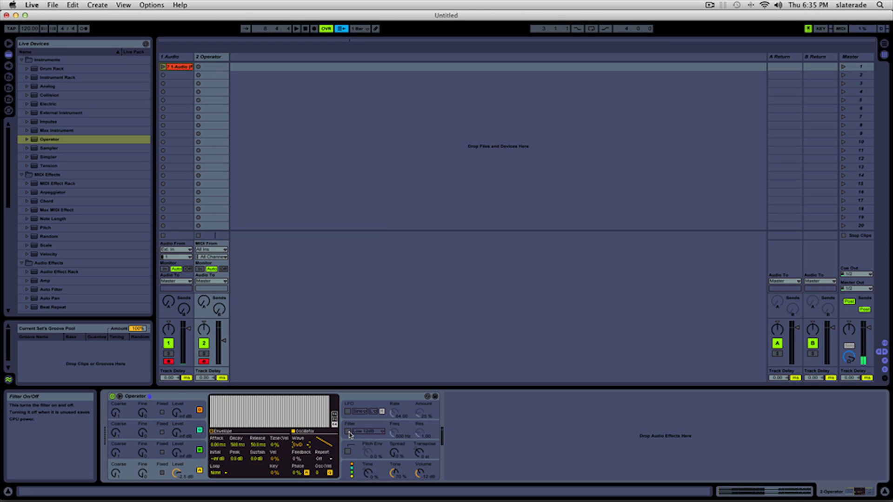
Step: Turn on Operator's filter and show its frequency response
click(349, 433)
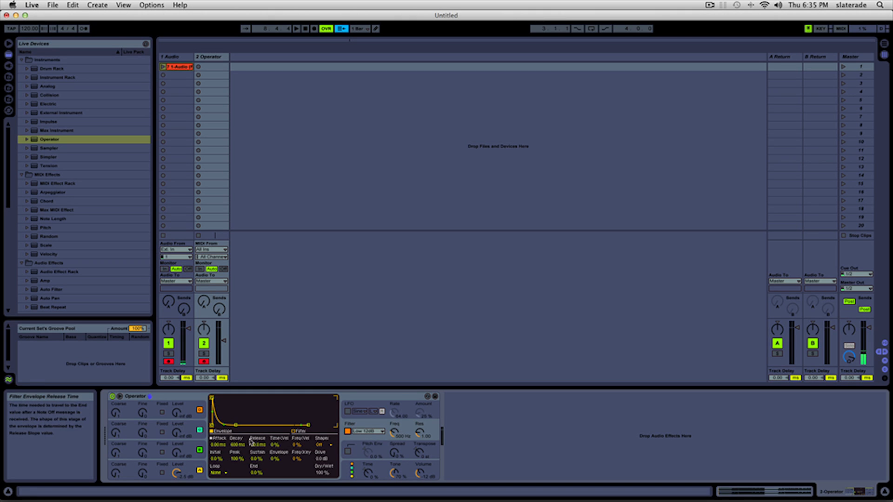
click(294, 431)
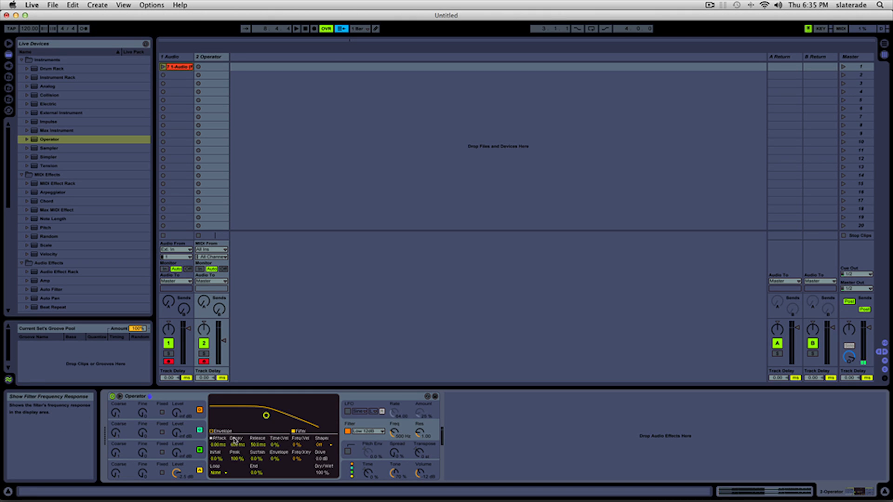
Step: Try removing all of oscillator A's partials above the fundamental, audition the sound with a note, and restore the Saw D waveform
click(185, 460)
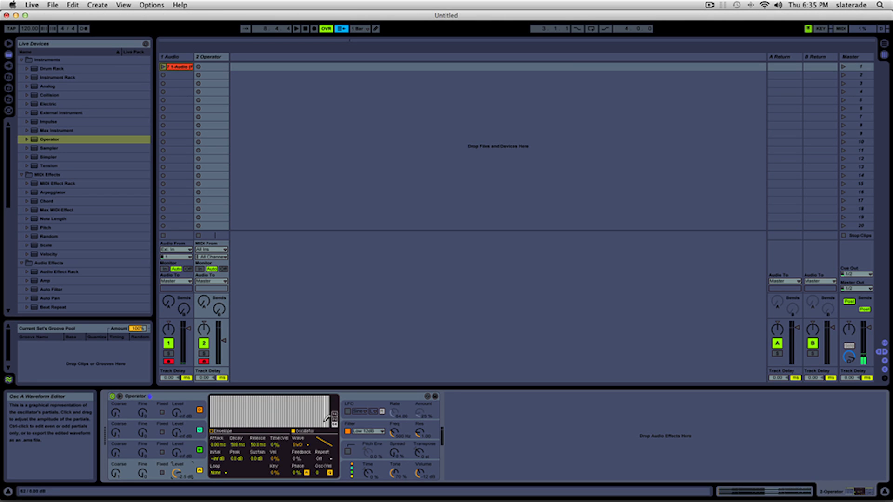
click(216, 421)
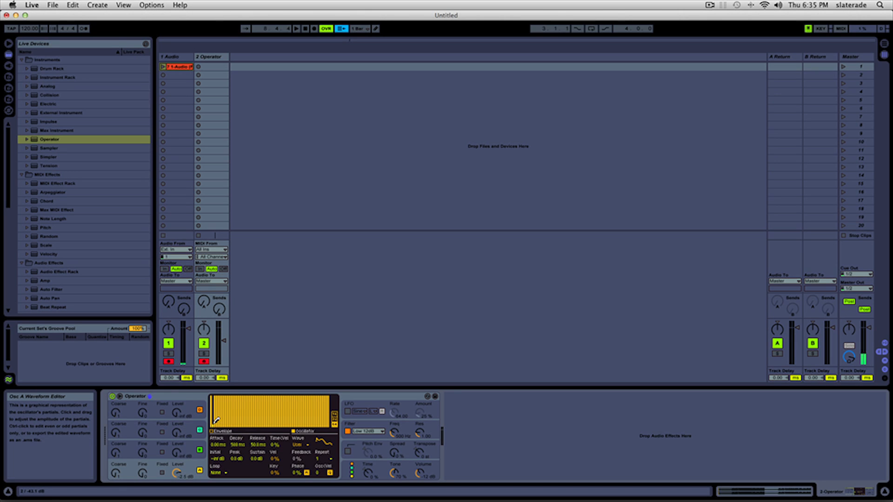
drag(216, 421, 213, 396)
mouse_move(217, 399)
mouse_down()
mouse_move(216, 424)
mouse_move(331, 426)
mouse_up()
key(a)
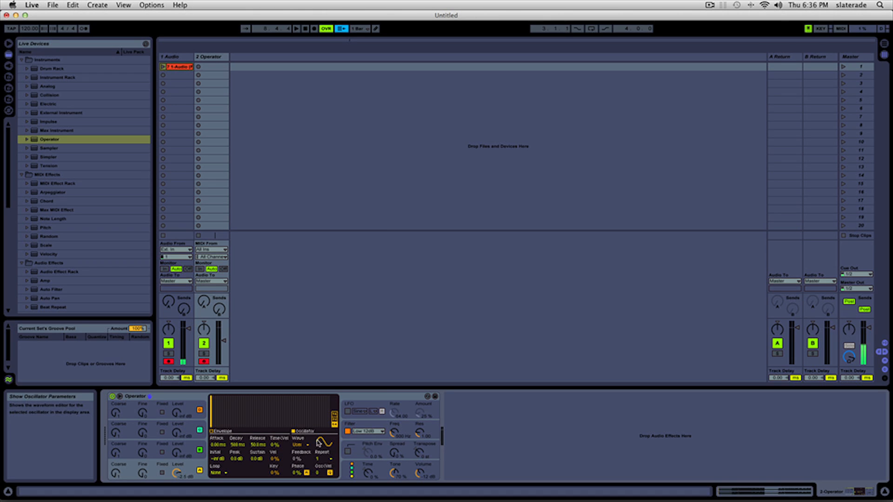
click(302, 446)
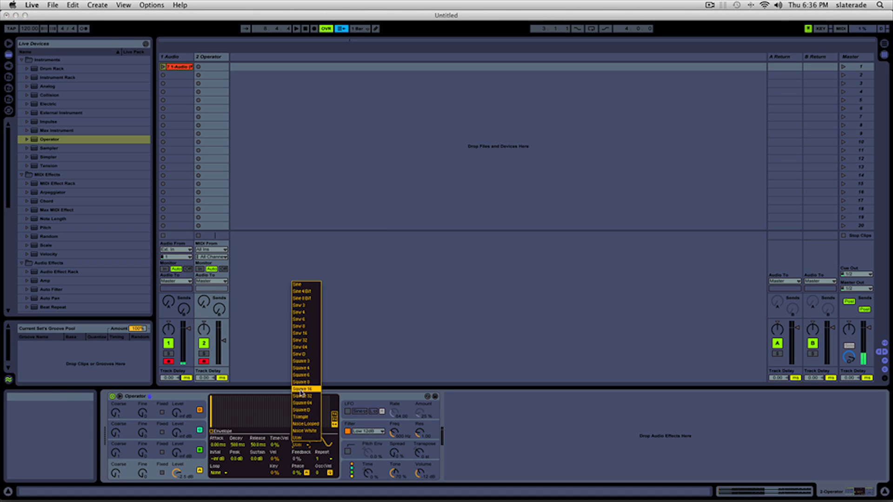
click(305, 355)
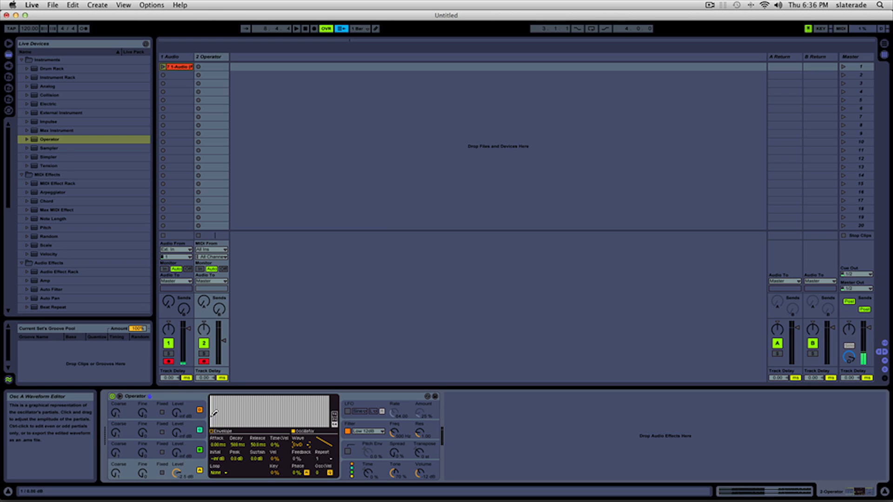
Step: Compare the filter's frequency response and envelope displays with oscillator A's waveform partials
click(360, 423)
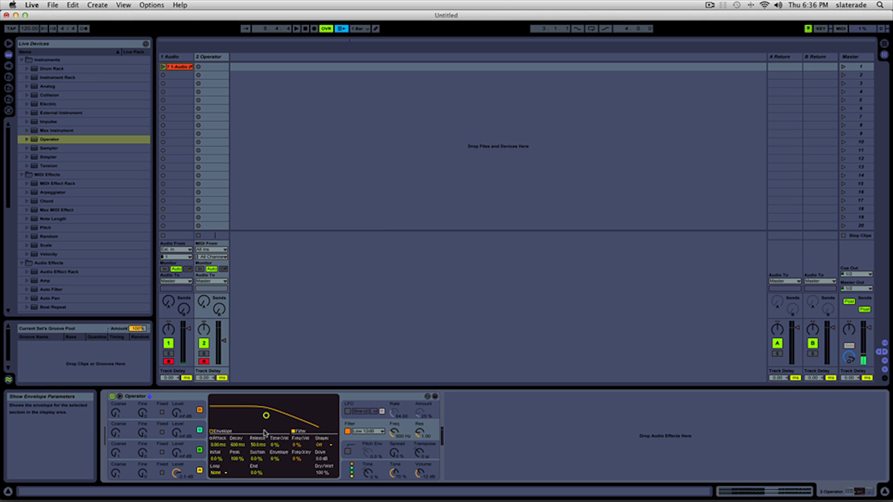
click(223, 432)
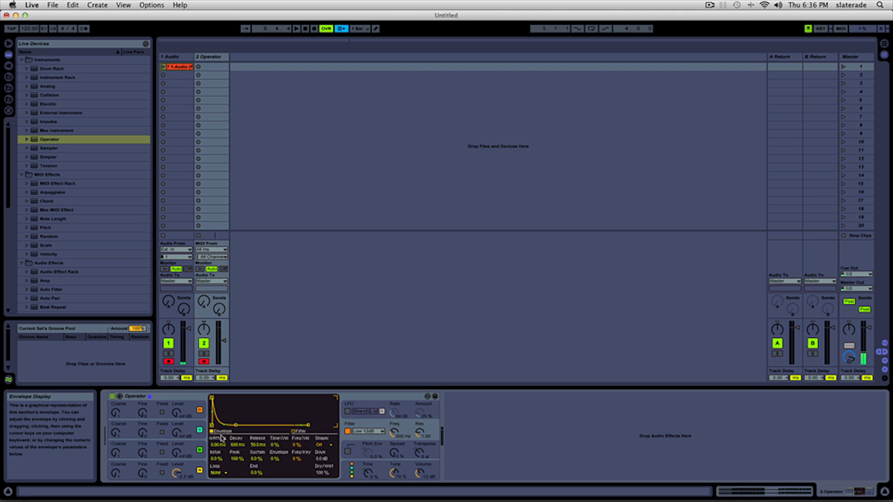
click(177, 473)
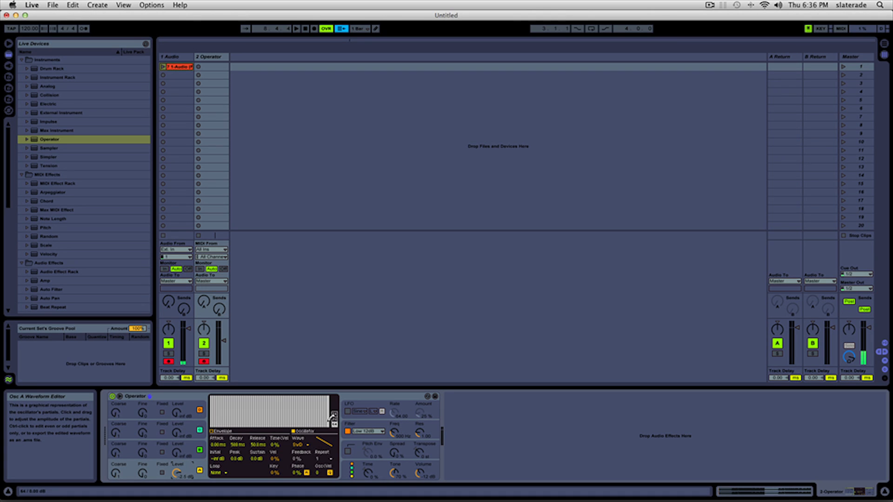
click(357, 428)
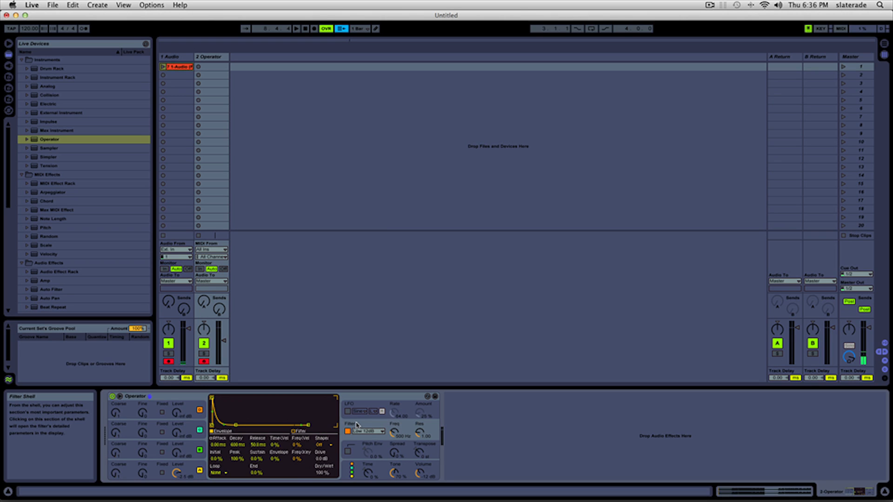
click(300, 431)
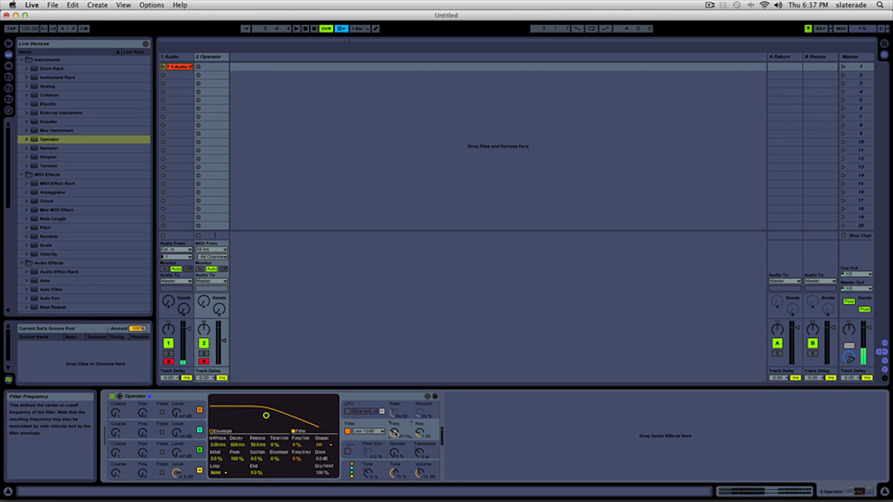
Step: Sweep the low-pass filter's cutoff up and back down to about 365 Hz, with its resonance raised to about 7
mouse_move(394, 432)
mouse_down()
mouse_move(394, 448)
mouse_move(394, 411)
mouse_move(394, 424)
mouse_up()
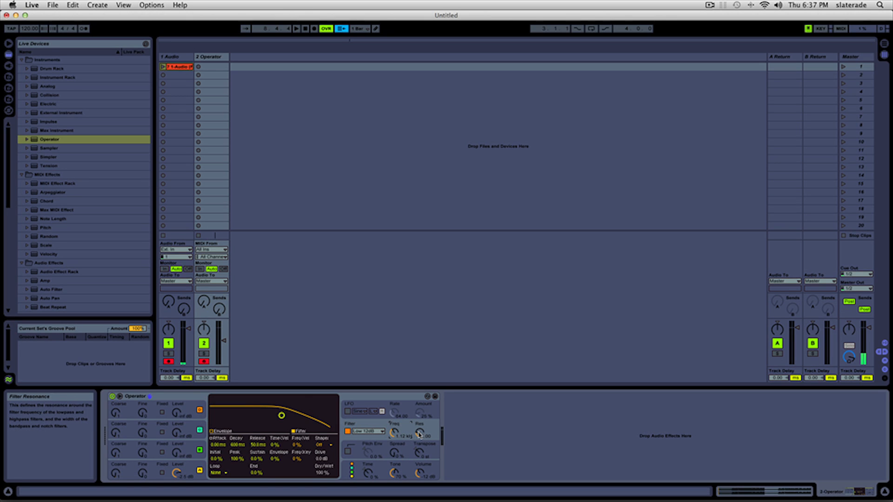
mouse_move(420, 435)
mouse_down()
mouse_move(419, 413)
mouse_move(394, 444)
mouse_move(394, 430)
mouse_move(421, 434)
mouse_up()
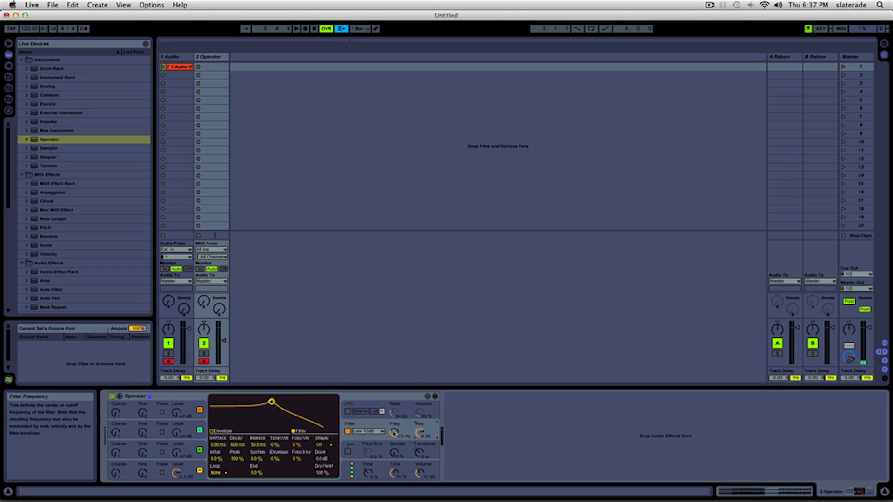
mouse_move(394, 433)
mouse_down()
mouse_move(394, 405)
mouse_move(394, 437)
mouse_up()
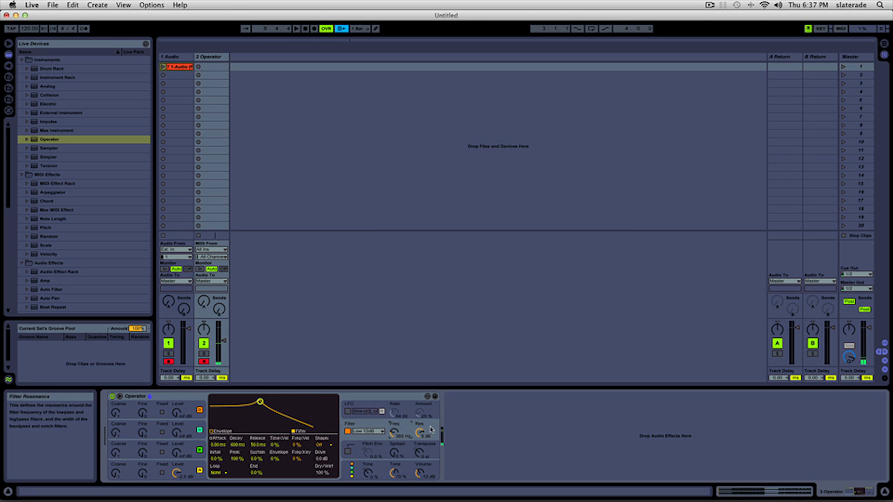
Step: Keep the Low 12dB filter type, lower its resonance to about 1.35 and raise the cutoff to about 961 Hz
click(369, 432)
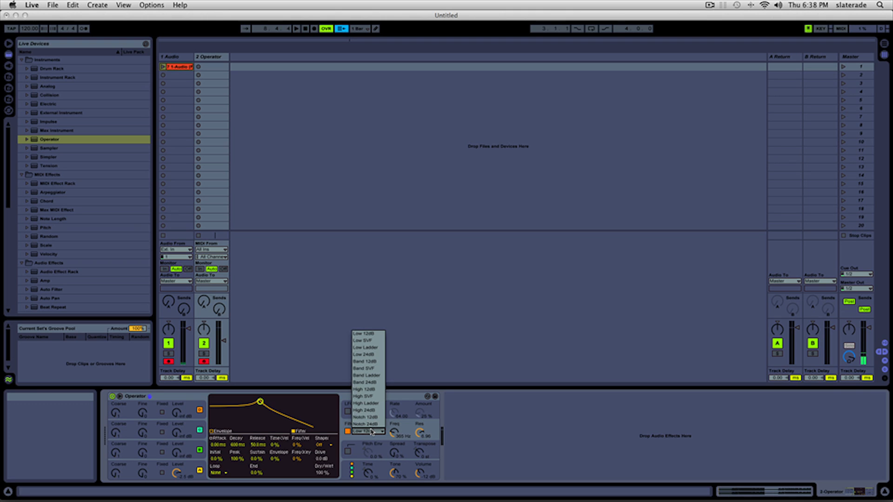
click(359, 334)
drag(420, 433, 420, 469)
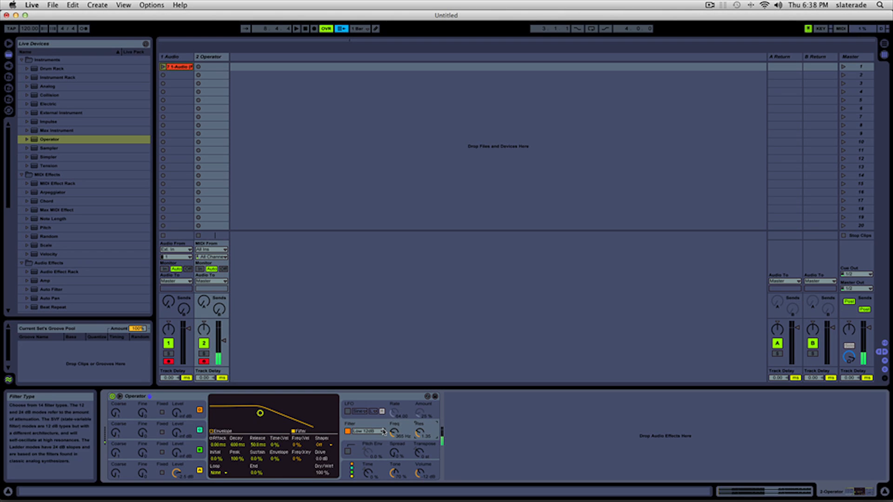
mouse_move(392, 432)
mouse_down()
mouse_move(392, 442)
mouse_move(393, 421)
mouse_move(392, 432)
mouse_up()
drag(263, 413, 278, 413)
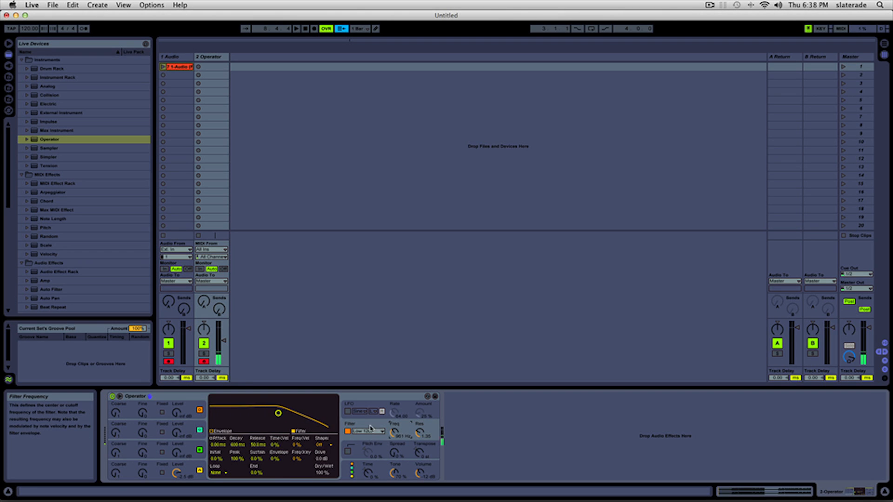
Step: Switch the filter to High 12dB and audition it while raising the cutoff to about 7.8 kHz and the resonance to about 3.8
click(367, 431)
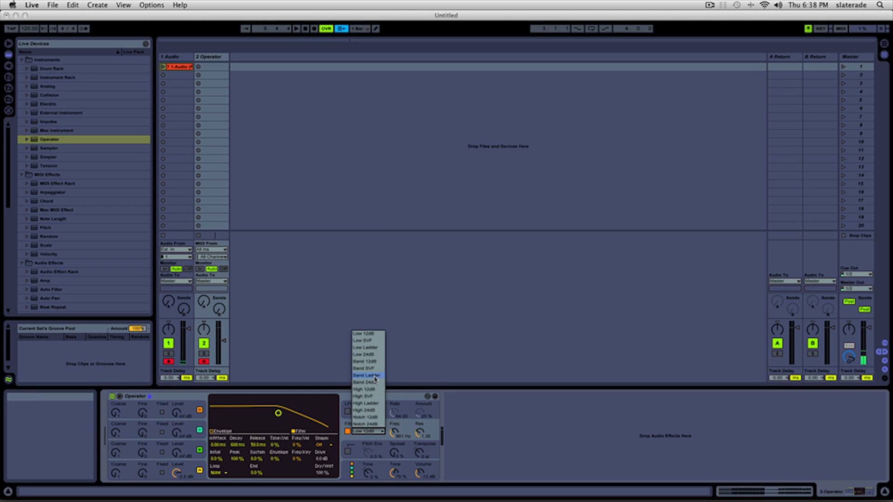
click(377, 390)
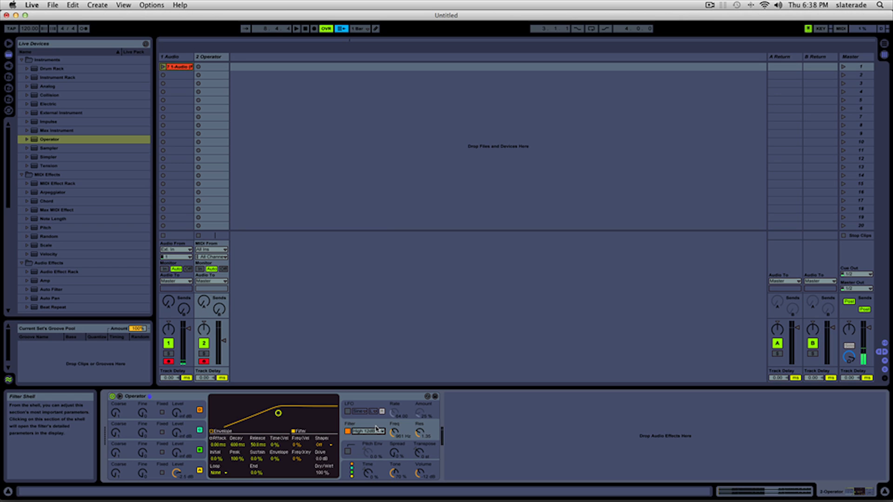
key(c)
key(a)
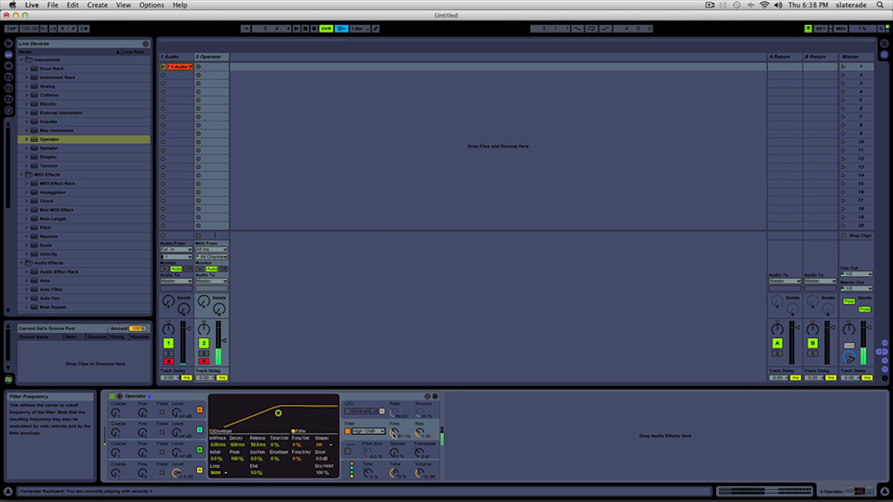
drag(395, 434, 394, 407)
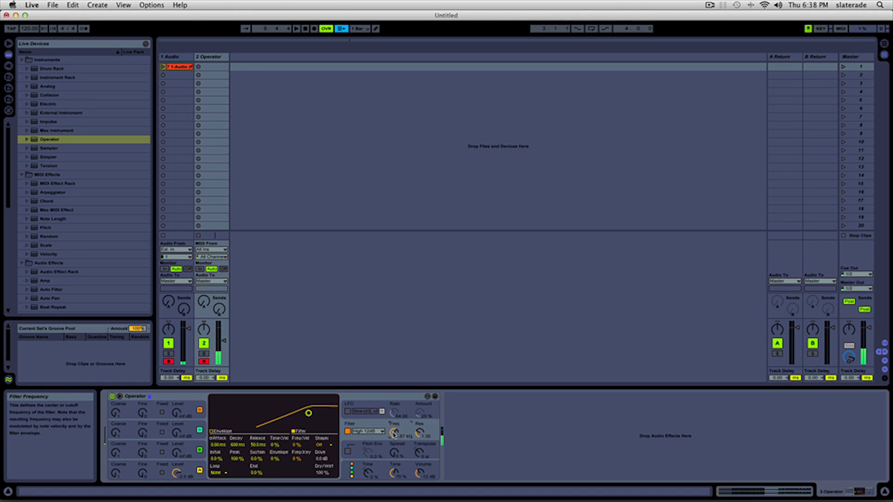
drag(418, 436, 394, 427)
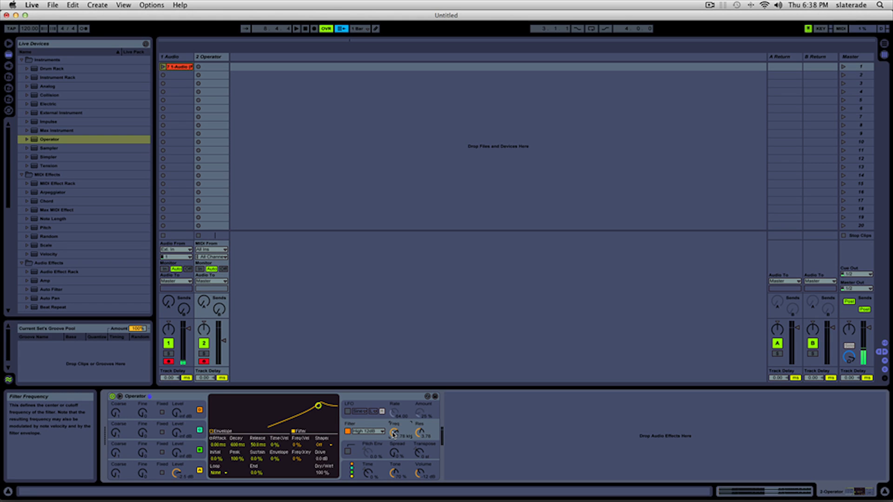
Step: Switch the filter to Band 12dB and sweep its cutoff and resonance, settling at about 1.45 kHz and 2.80
click(368, 431)
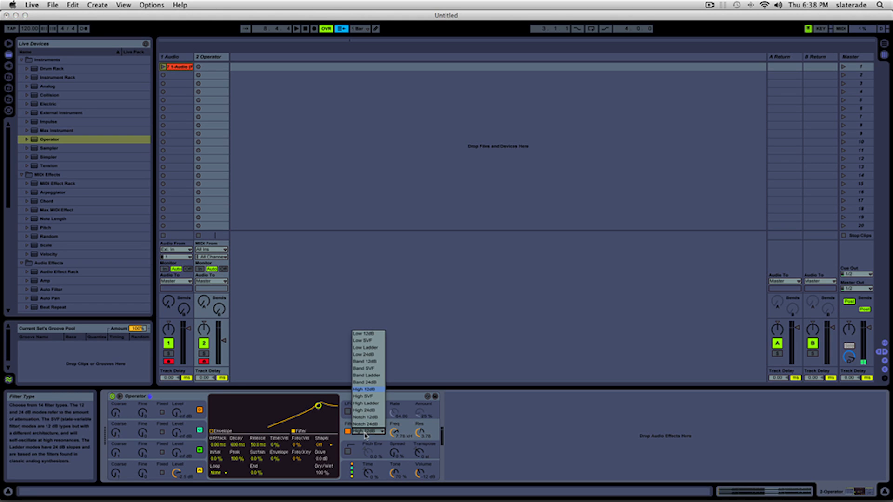
click(372, 363)
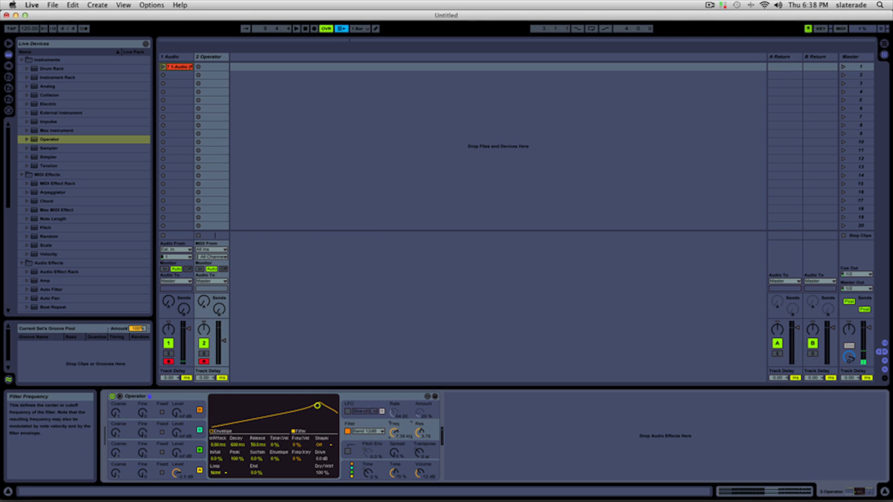
drag(394, 433, 420, 418)
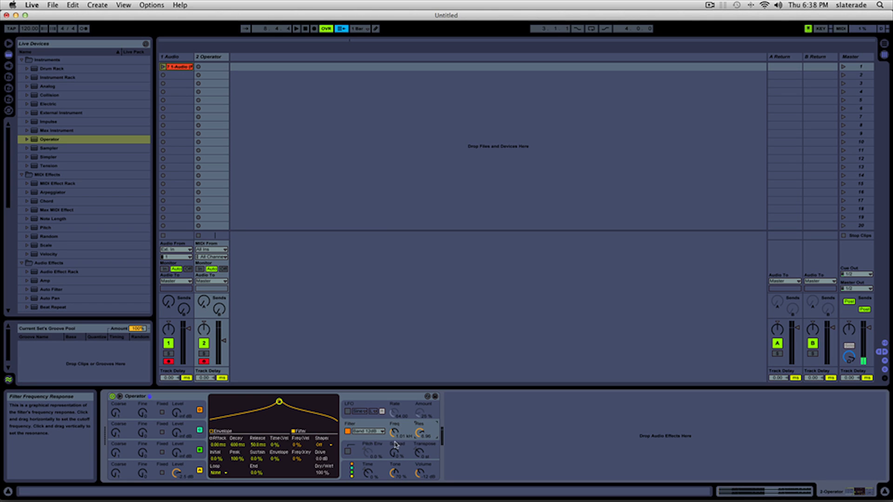
mouse_move(395, 431)
mouse_down()
mouse_move(395, 439)
mouse_move(395, 431)
mouse_up()
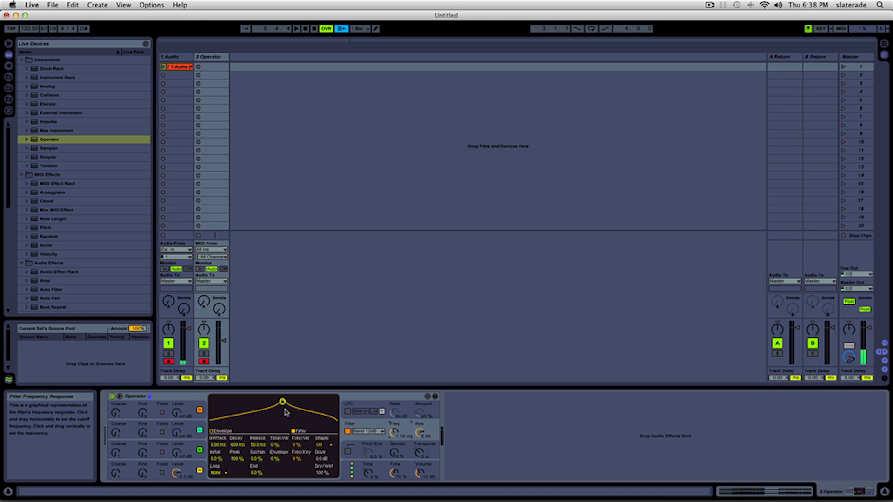
drag(415, 435, 394, 433)
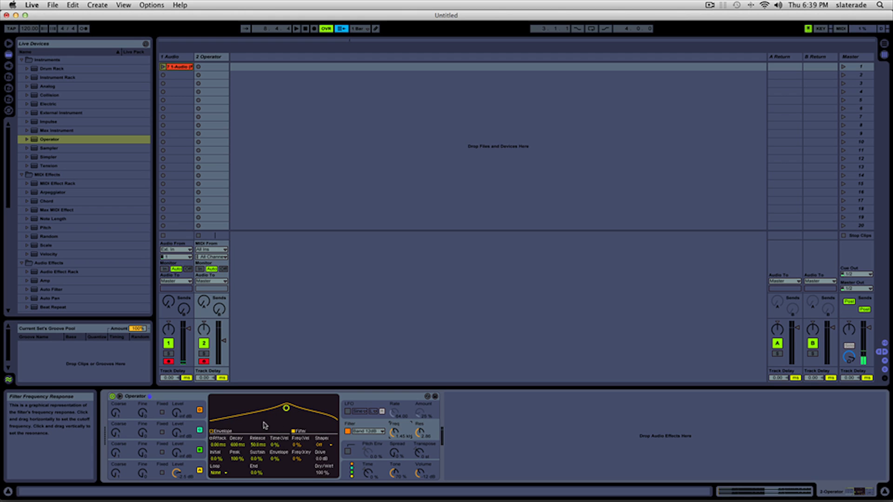
Step: Switch the filter to Notch 12dB and adjust the cutoff to about 269 Hz and the resonance to about 1.11
click(371, 431)
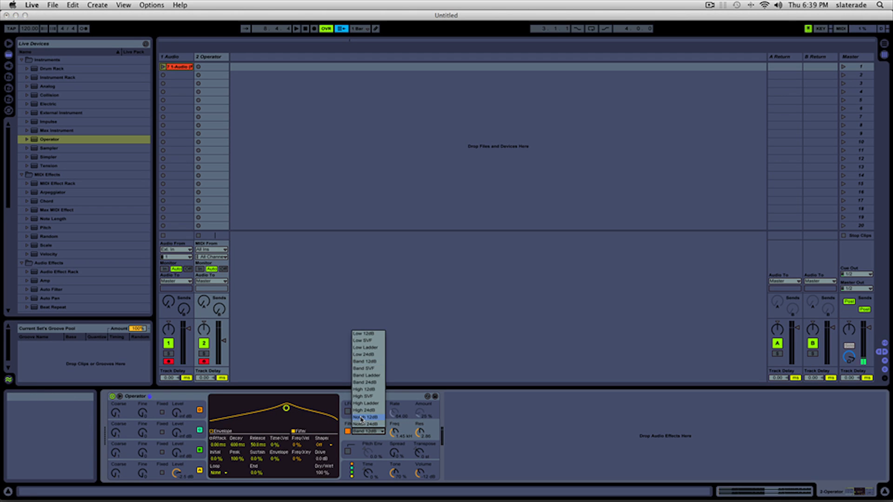
click(362, 418)
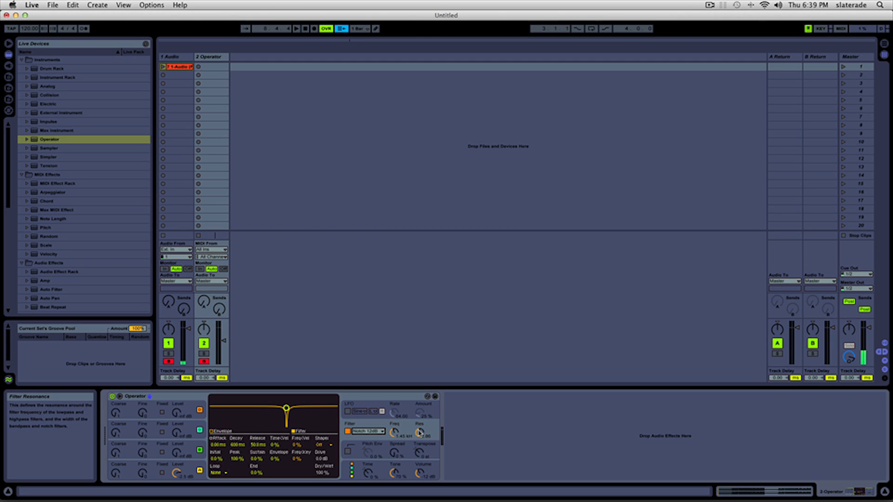
drag(419, 432, 419, 451)
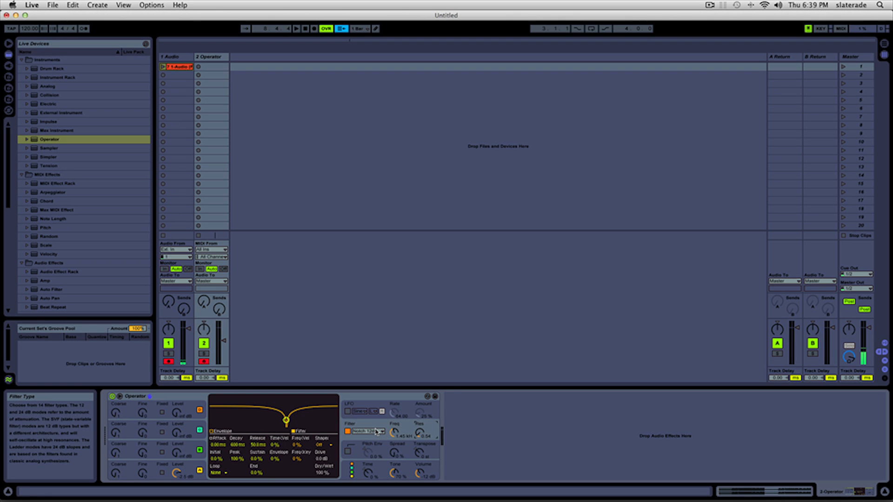
drag(419, 433, 395, 449)
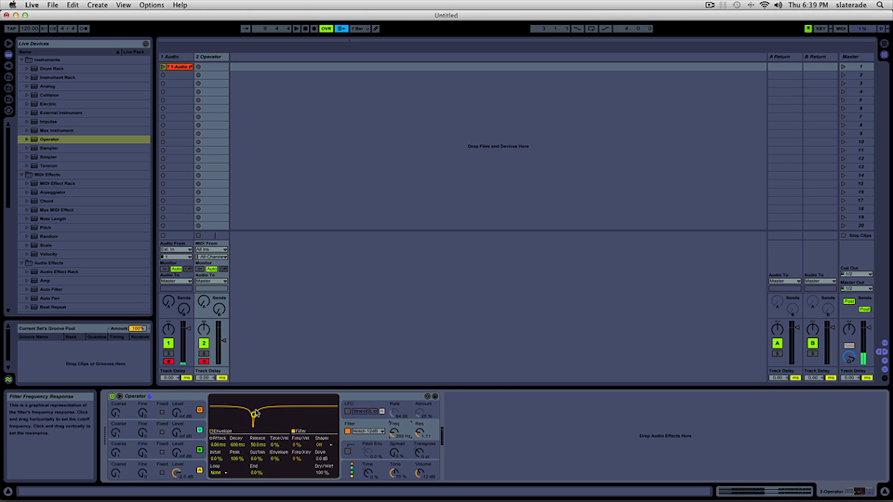
Step: Turn off Operator's filter and display the LFO's settings
click(348, 431)
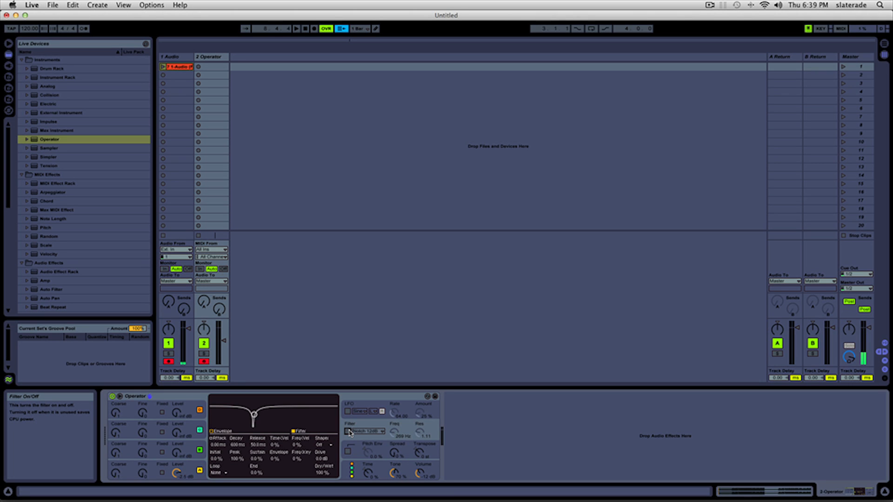
click(359, 408)
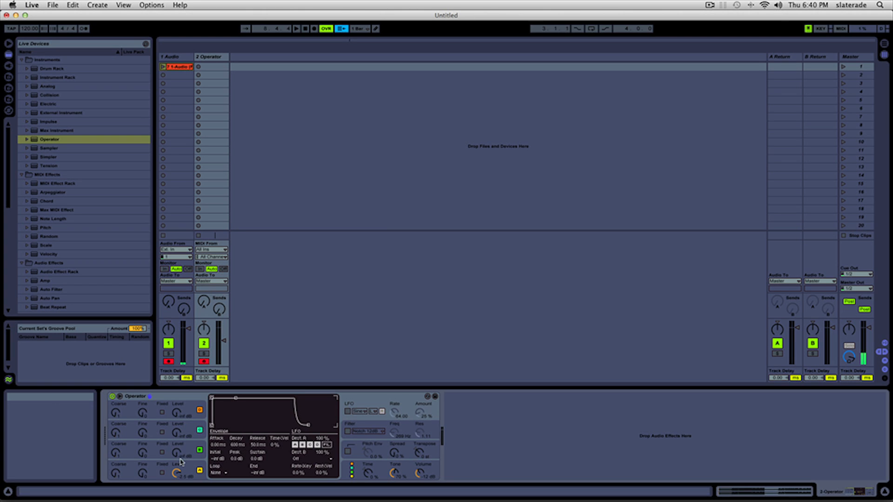
Step: Show oscillator A's envelope and set its waveform to Sine
click(198, 467)
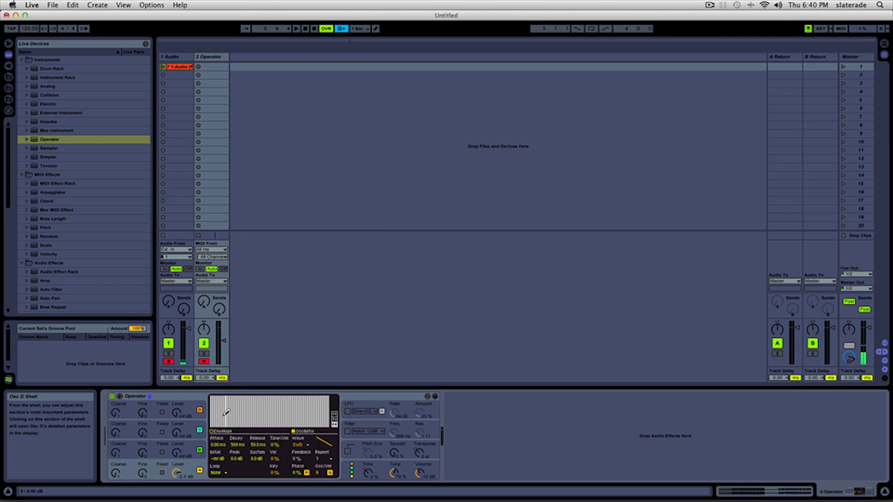
click(216, 431)
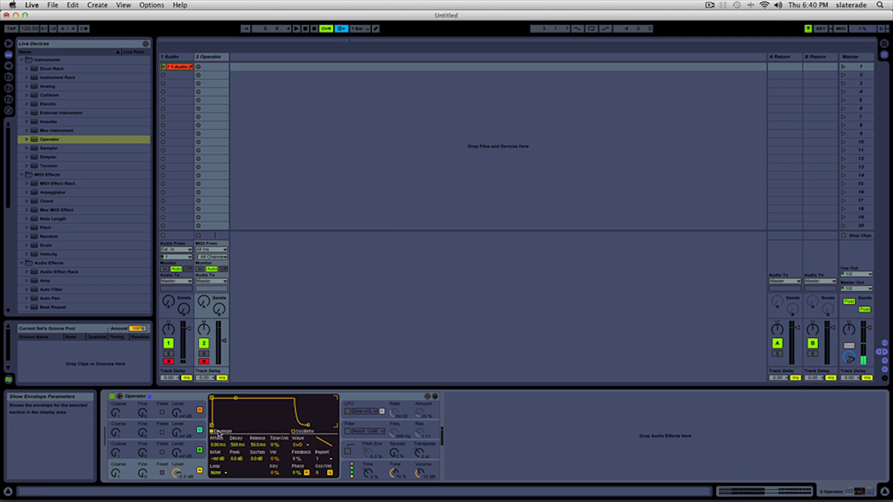
click(301, 445)
click(303, 288)
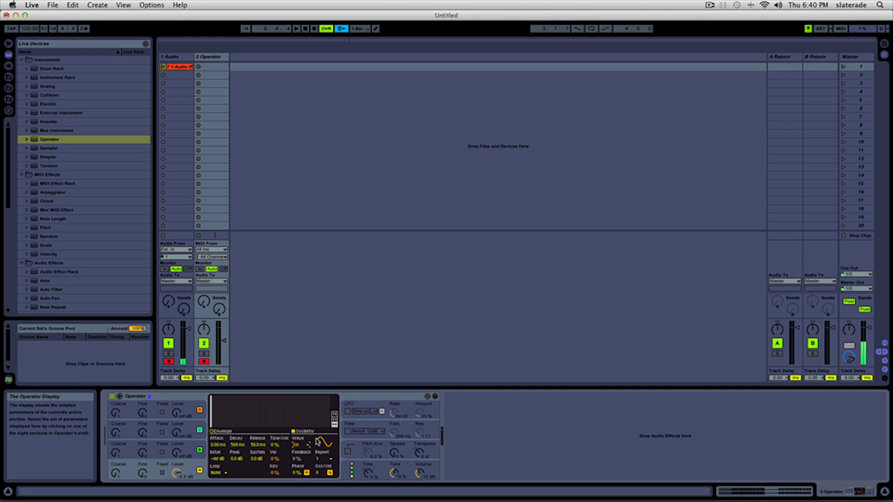
Step: Turn on Operator's LFO and keep its waveform at Sine
click(347, 412)
click(360, 412)
click(361, 413)
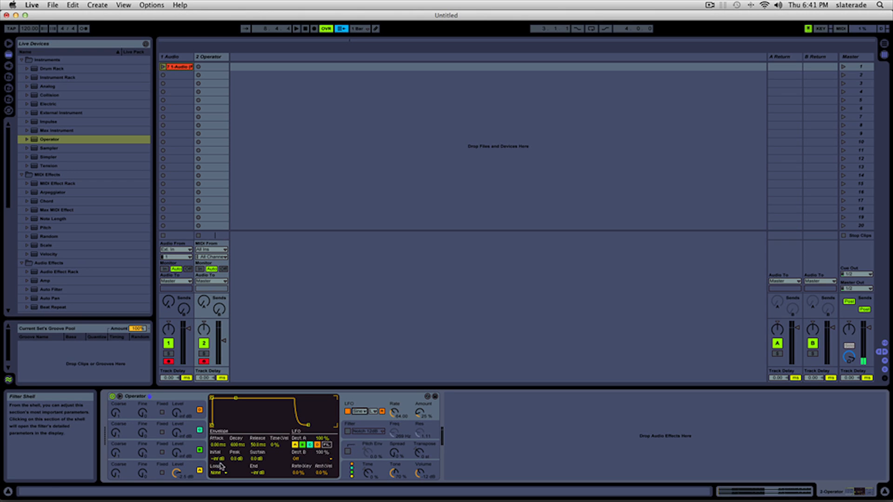
Step: Turn on the filter, switch it to Low 12dB, and set the cutoff to about 961 Hz and the resonance to about 4.10
click(347, 431)
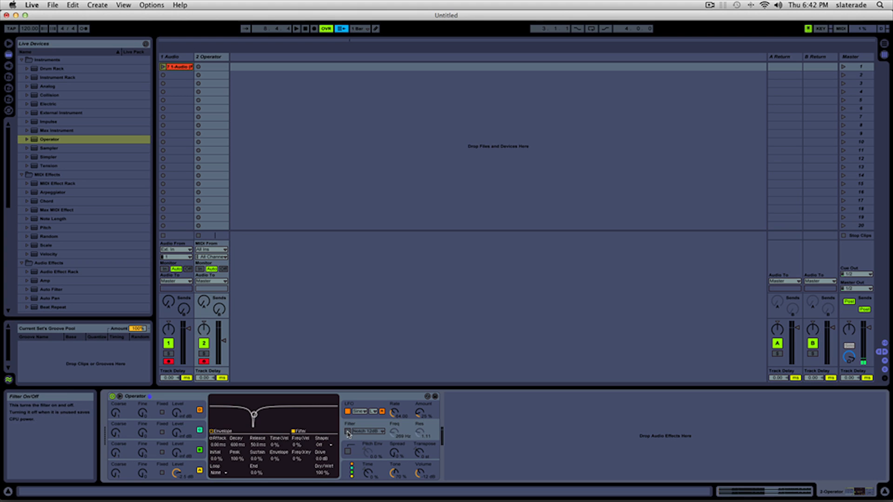
click(368, 431)
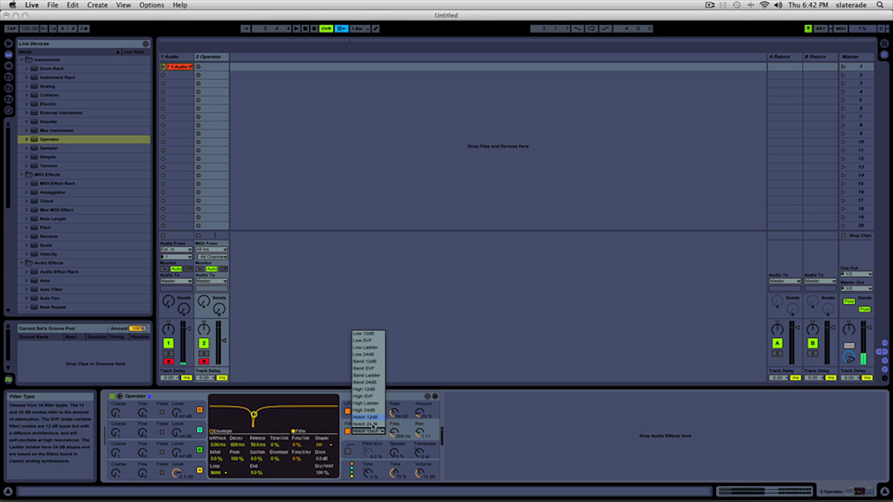
click(363, 338)
drag(416, 438, 417, 404)
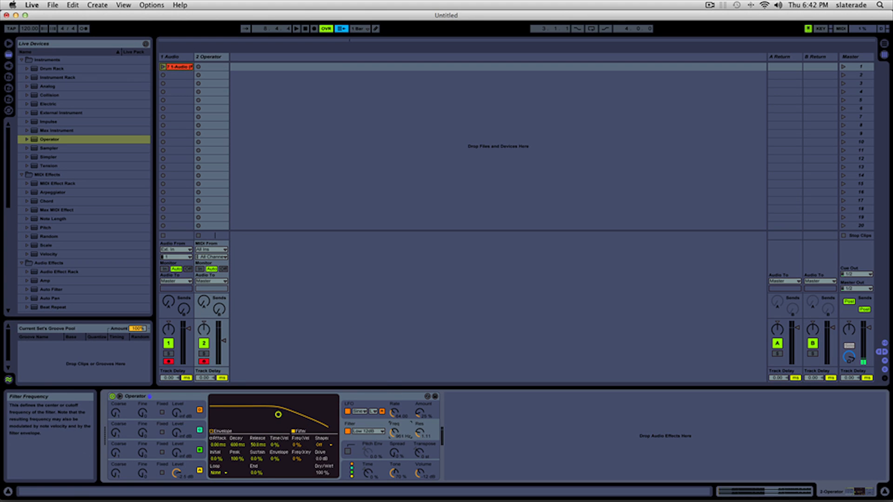
drag(416, 437, 416, 420)
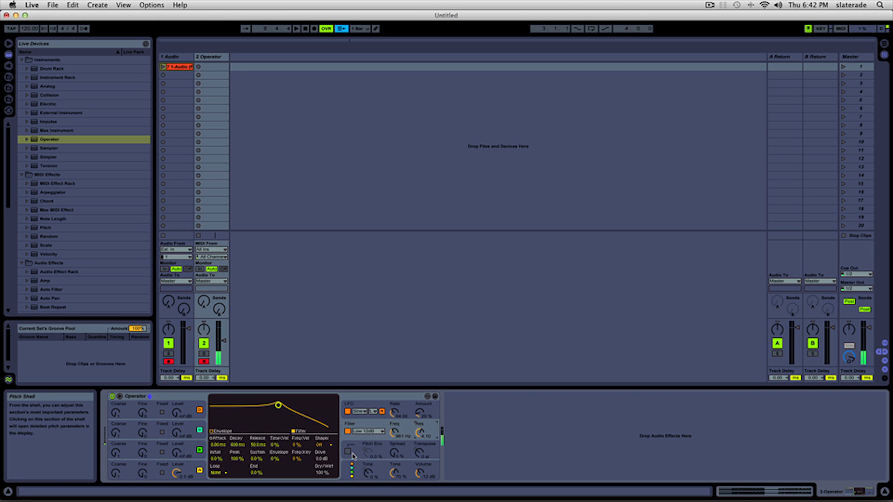
Step: Route the LFO's first destination only to the filter cutoff and raise the LFO rate slightly
click(362, 406)
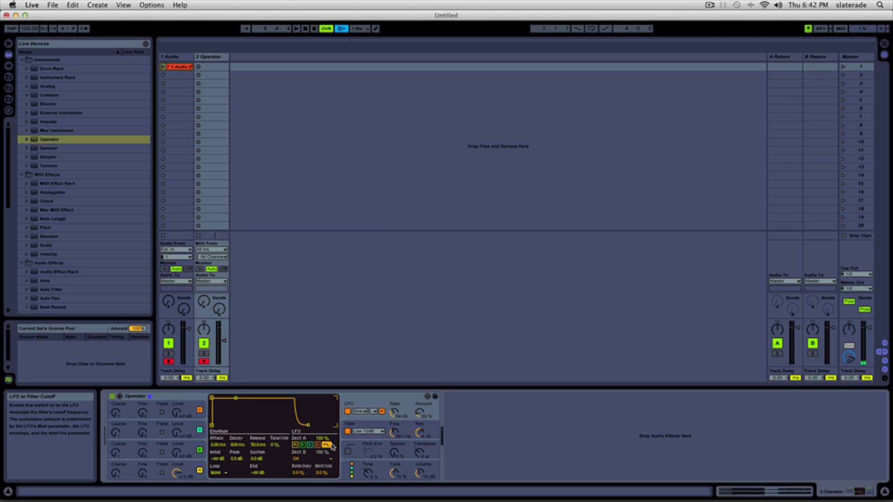
drag(398, 418, 398, 410)
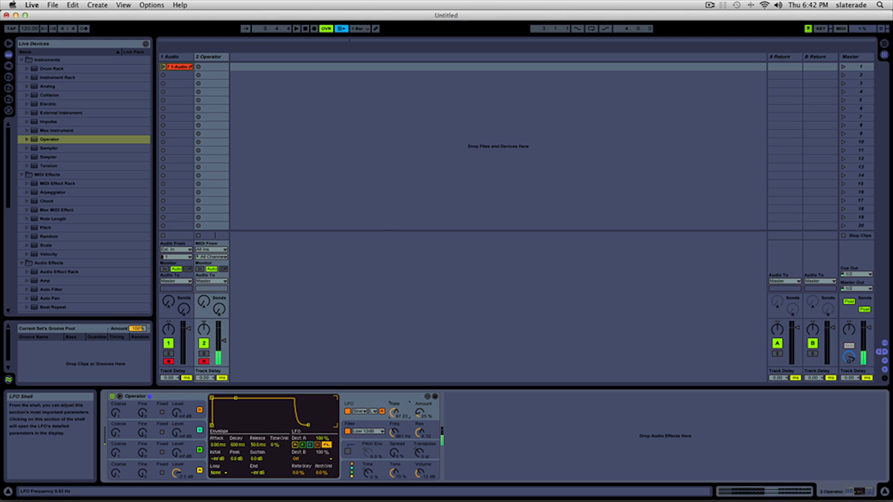
Step: Display oscillator A's settings and change its waveform to Saw D
click(195, 463)
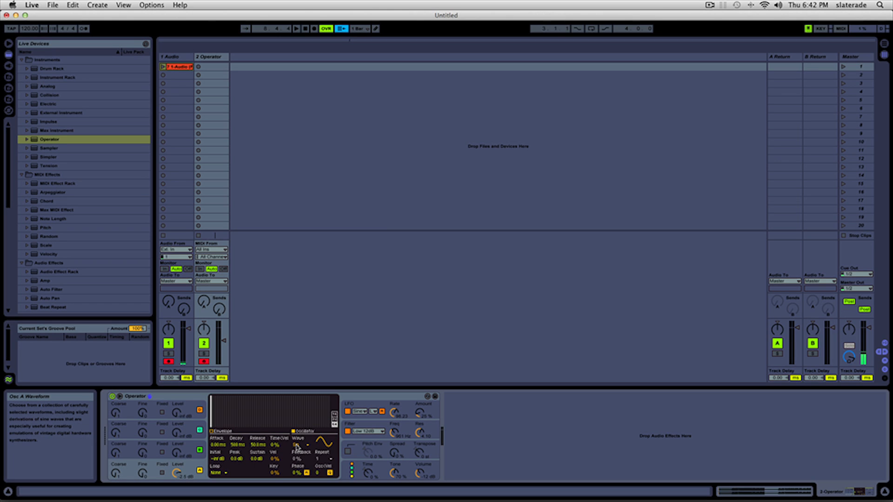
click(362, 427)
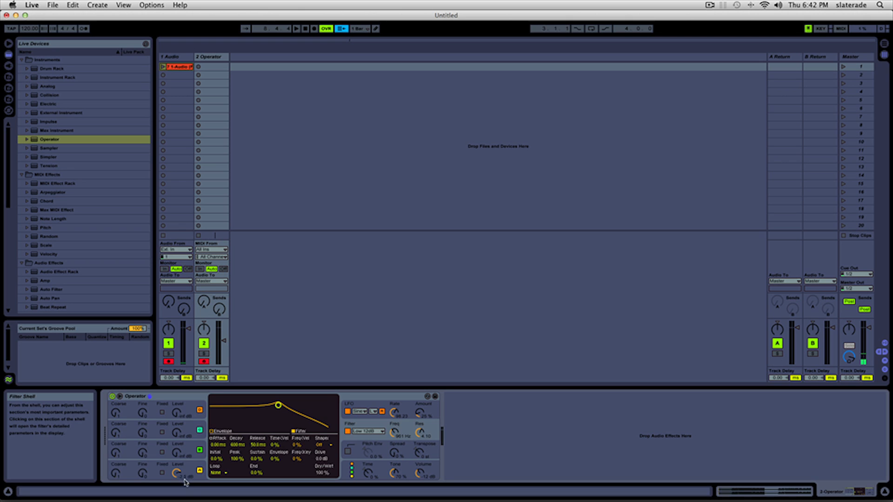
click(197, 469)
click(296, 447)
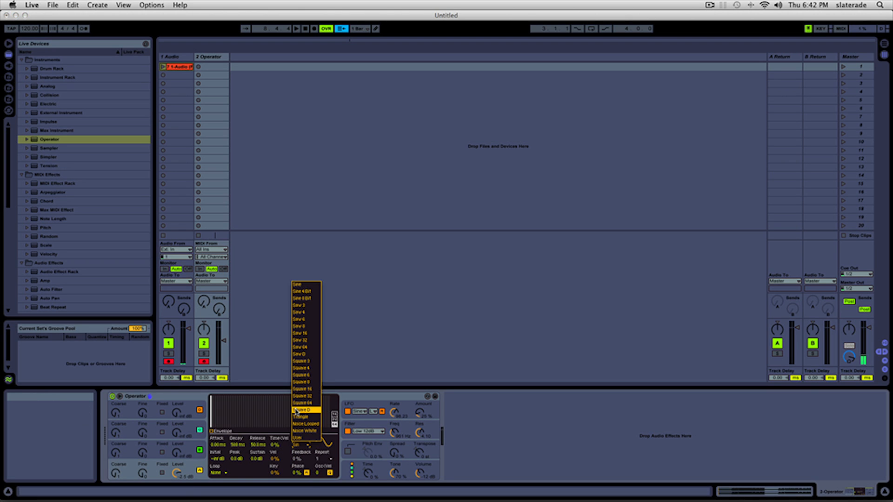
click(297, 355)
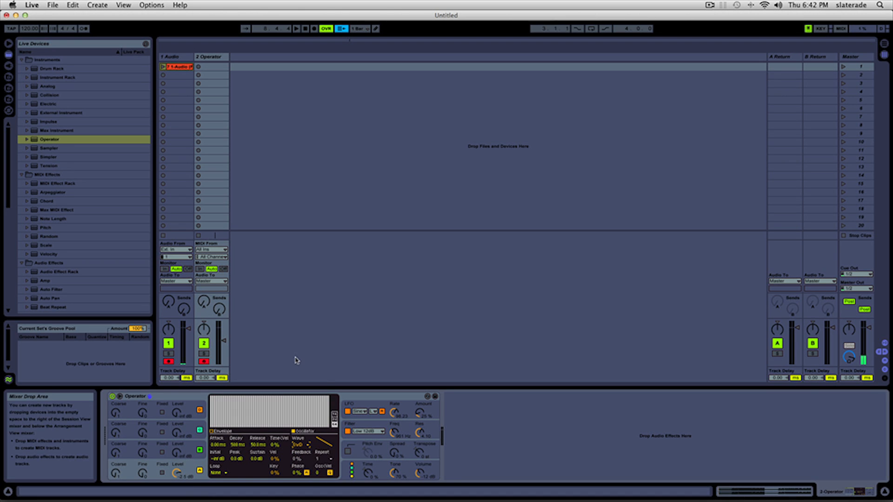
Step: Raise the LFO's rate and set its amount to about 50%, and lower the filter's cutoff frequency slightly
drag(394, 412, 420, 407)
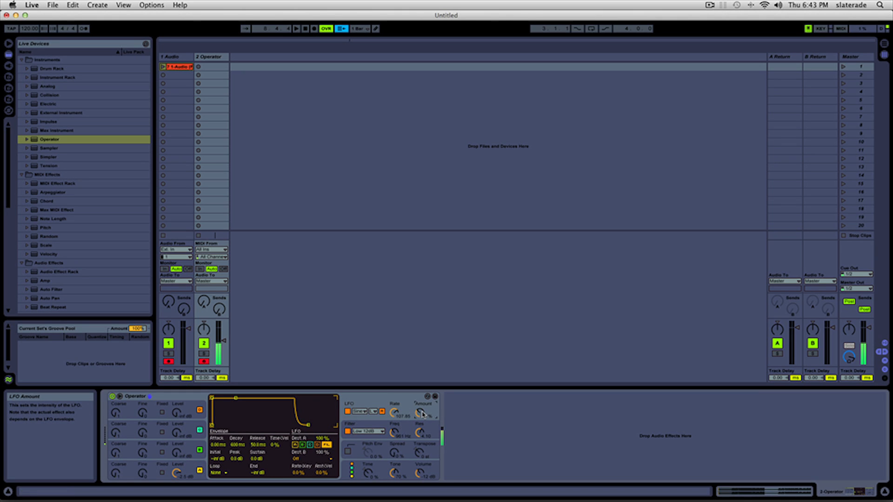
click(352, 427)
click(348, 410)
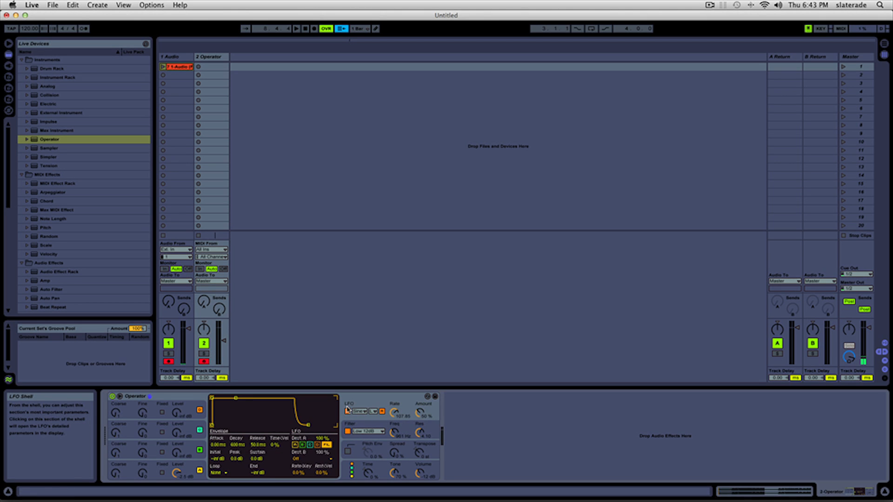
click(354, 426)
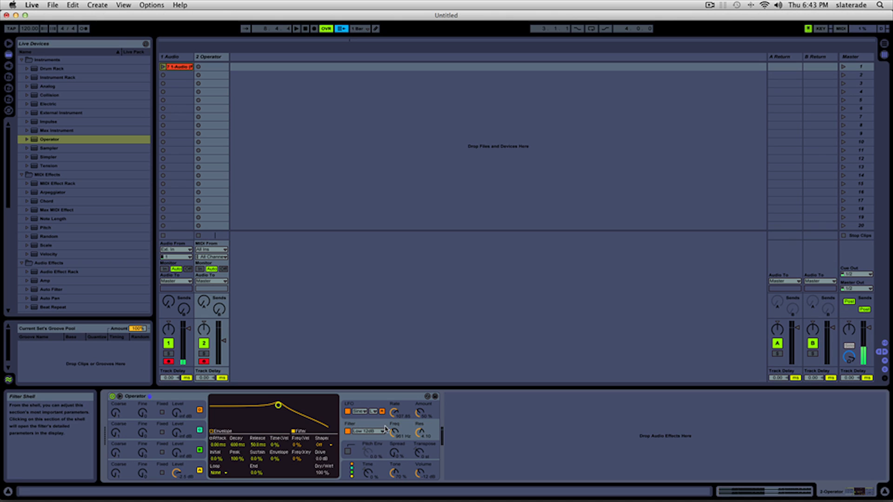
drag(394, 432, 394, 434)
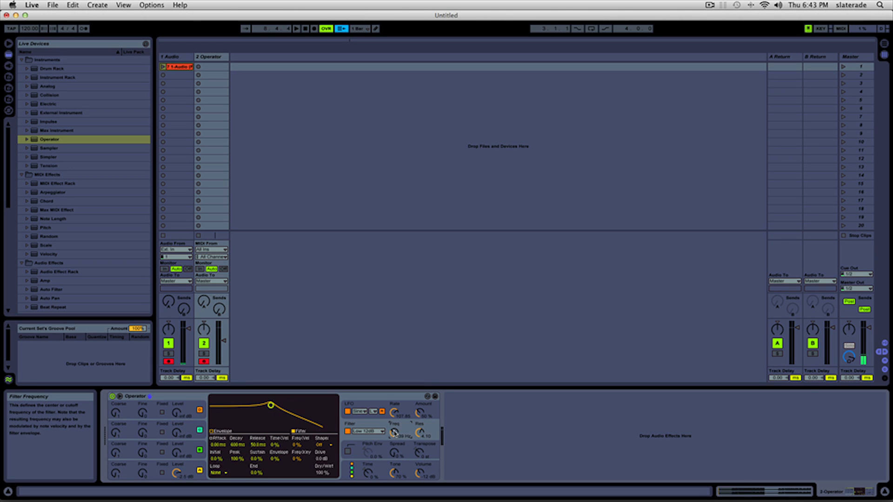
Step: Switch the LFO's first destination from the filter cutoff to oscillator A and lower the LFO rate while playing notes
click(355, 405)
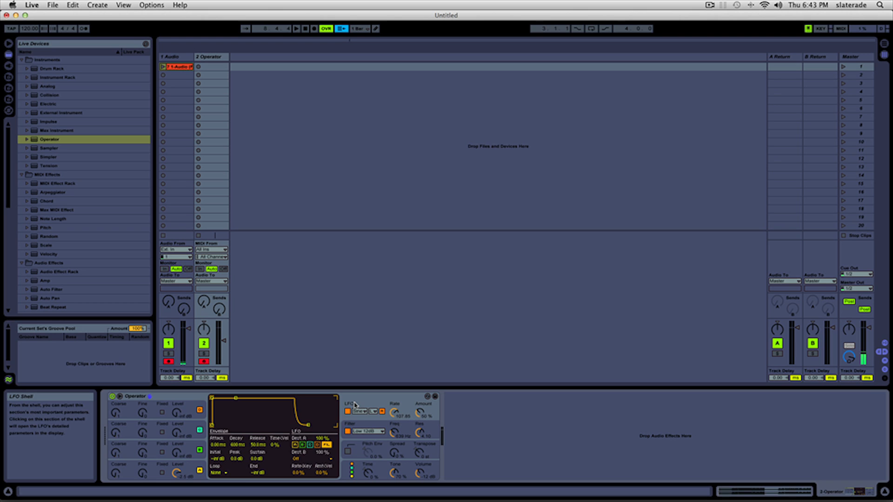
click(296, 447)
click(328, 446)
key(c)
key(a)
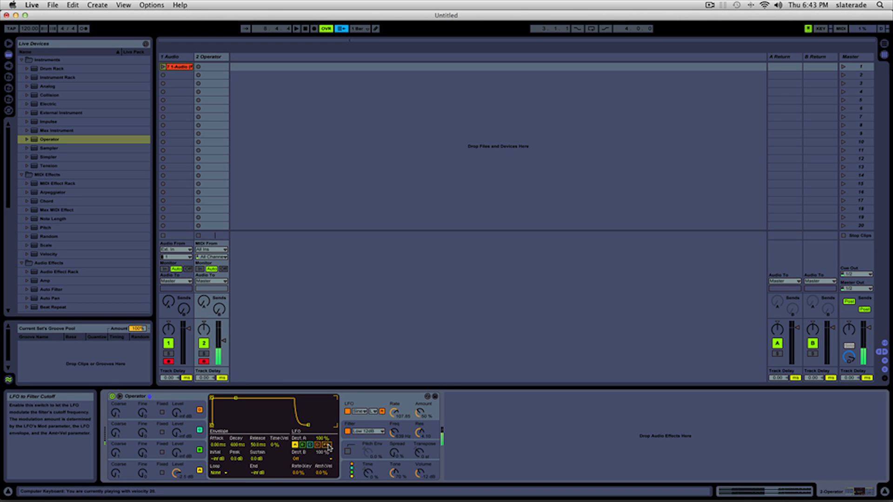
drag(395, 413, 395, 429)
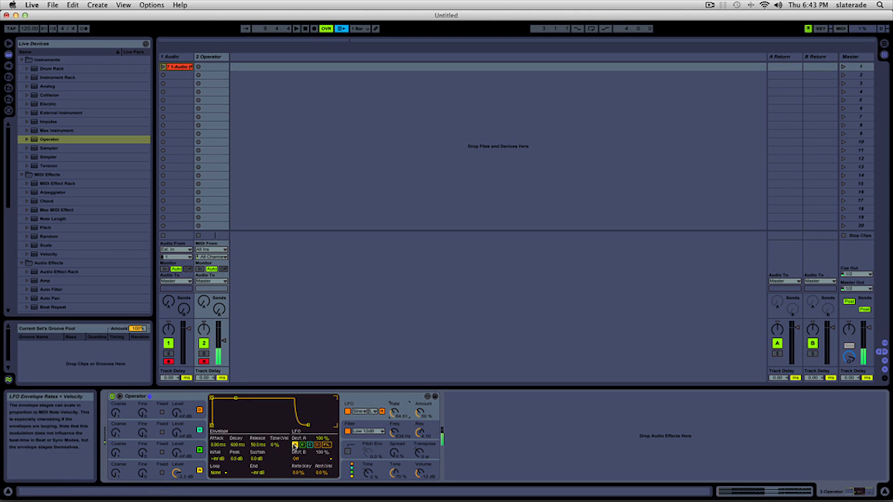
Step: Set the LFO's second destination to Volume and raise the LFO's rate slightly and its amount to about 90%
click(300, 459)
click(300, 430)
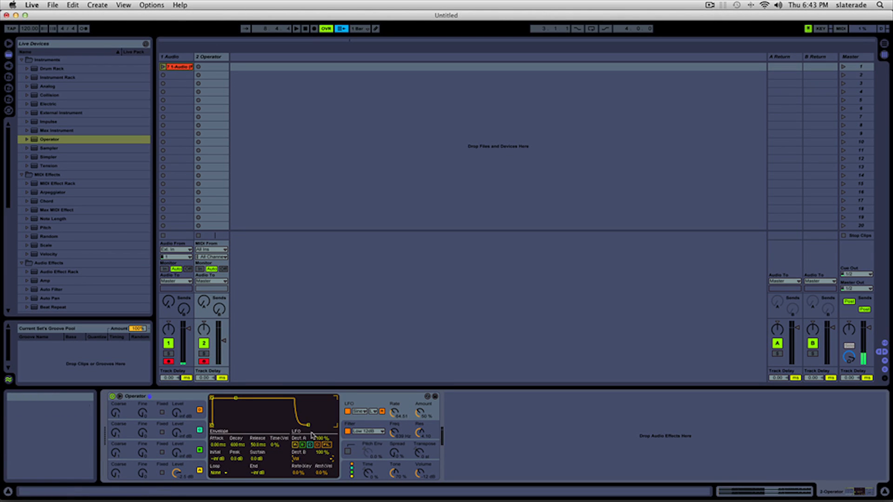
drag(393, 414, 420, 405)
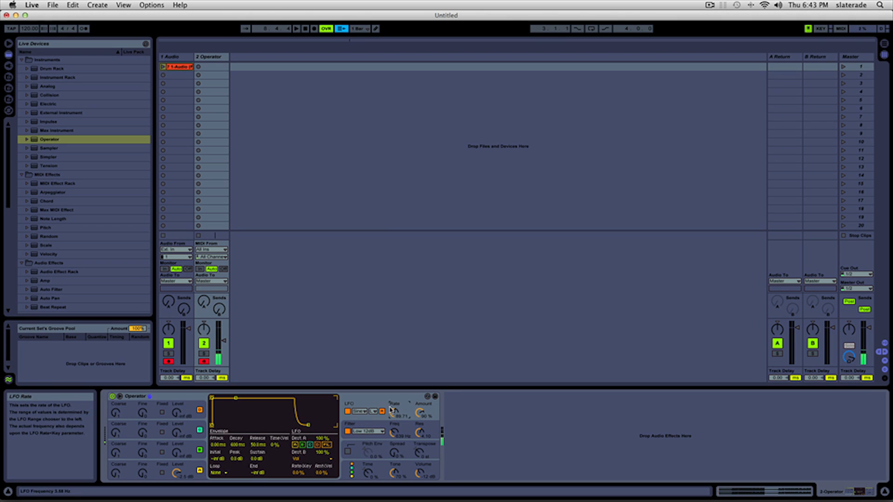
Step: Change the LFO's second destination to LFO Rate and raise the LFO rate to about 115
click(320, 459)
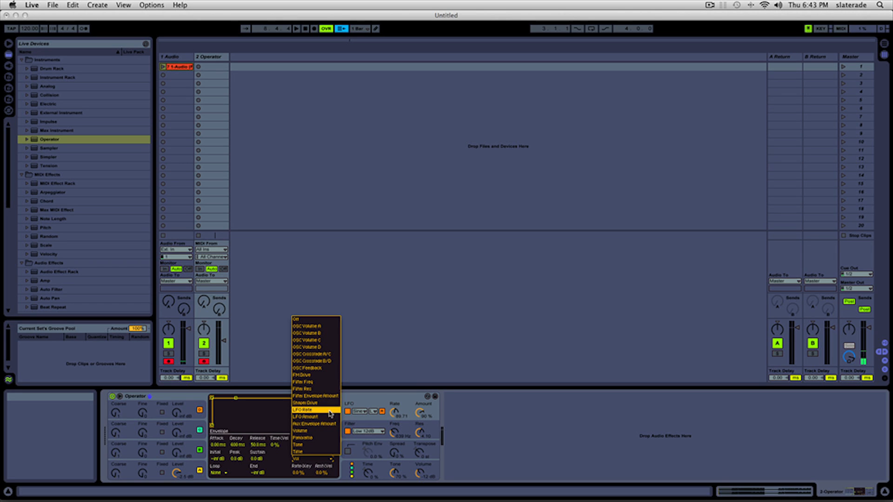
click(330, 411)
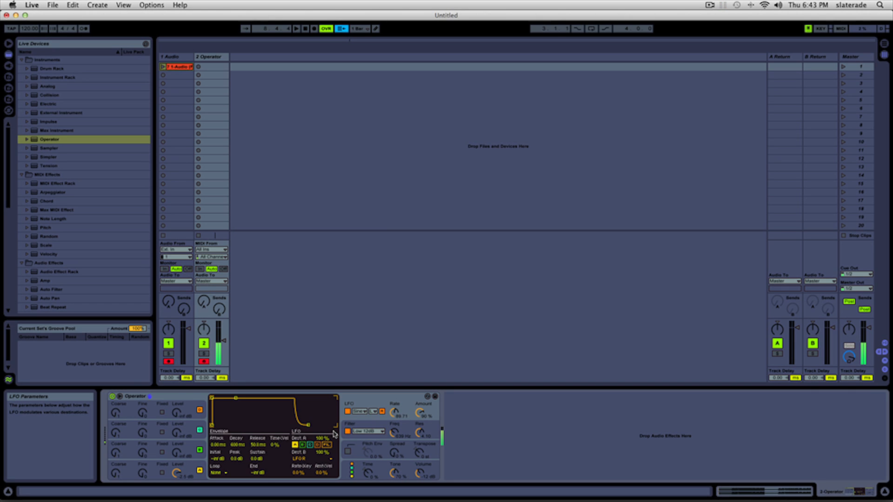
drag(395, 413, 394, 404)
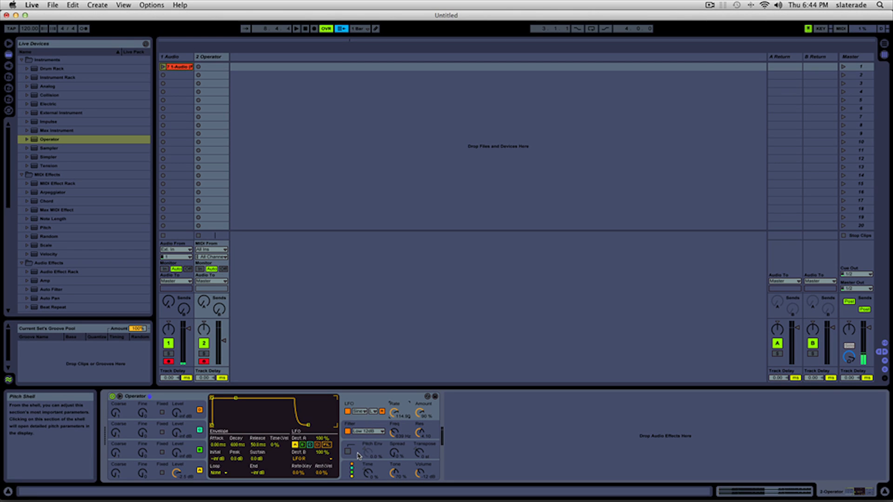
Step: Display the pitch envelope's settings, turn off the LFO, and try the Transpose control
click(373, 449)
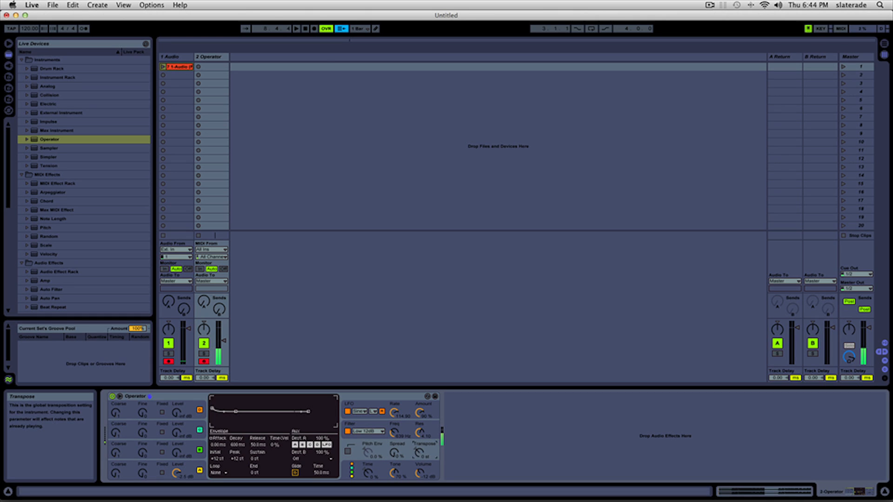
click(348, 412)
drag(419, 452, 418, 449)
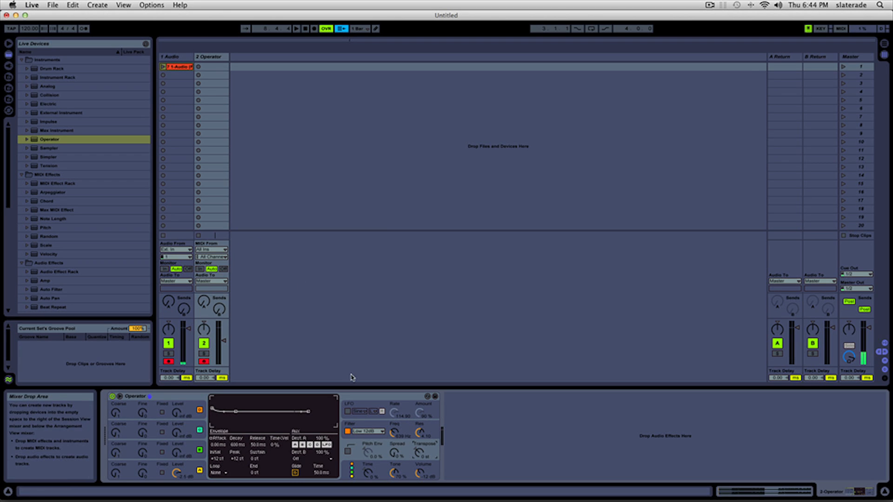
Step: Turn on the pitch envelope at 100% and set its initial level to -4 st, peak to +48 st and decay to about 52 ms
click(347, 451)
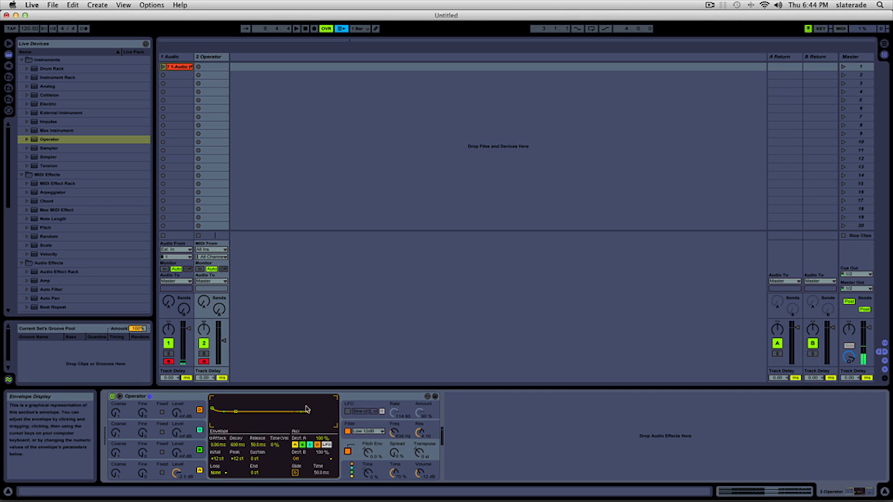
drag(213, 409, 212, 399)
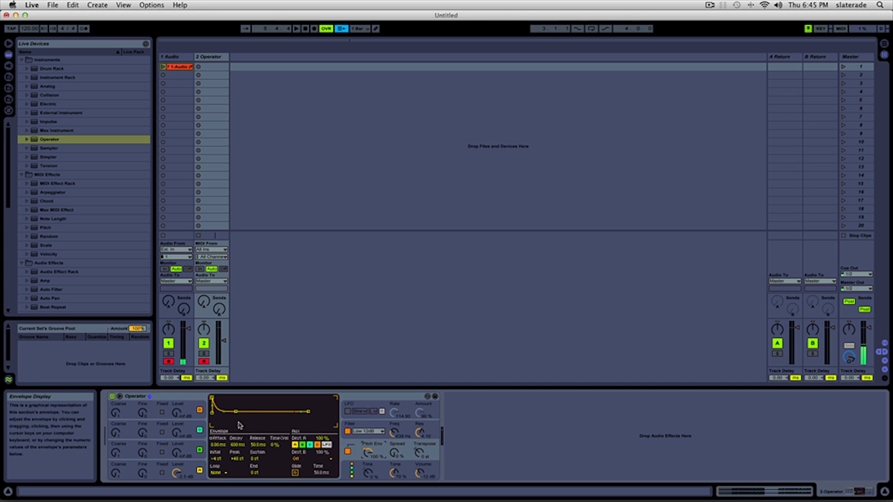
drag(239, 445, 238, 469)
Step: Shorten oscillator A's volume envelope decay to about 116 ms and drop its sustain to -inf dB
click(188, 467)
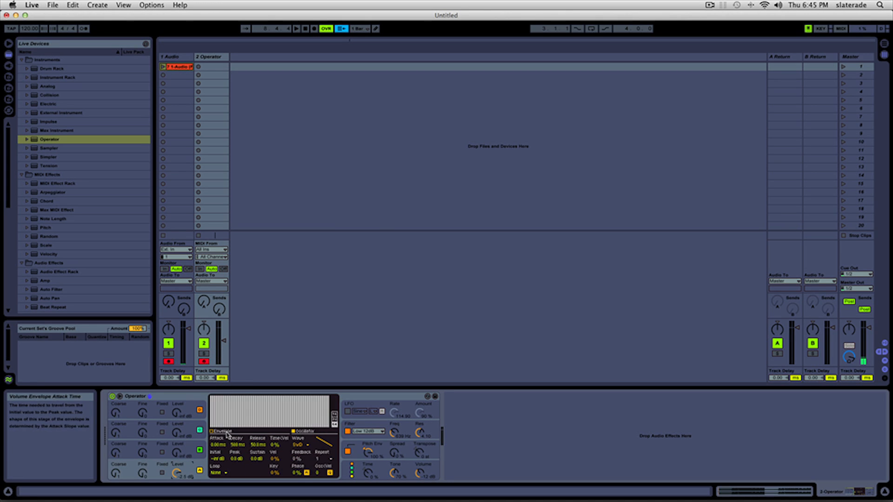
drag(238, 400, 229, 425)
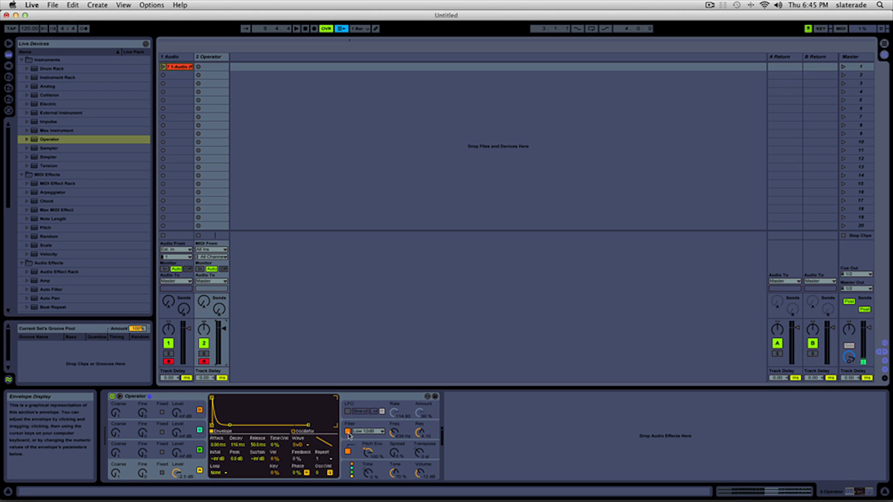
Step: Set the pitch envelope's sustain to +48 st and decay to about 62 ms, and return the pitch envelope amount to 0%
click(348, 451)
click(348, 451)
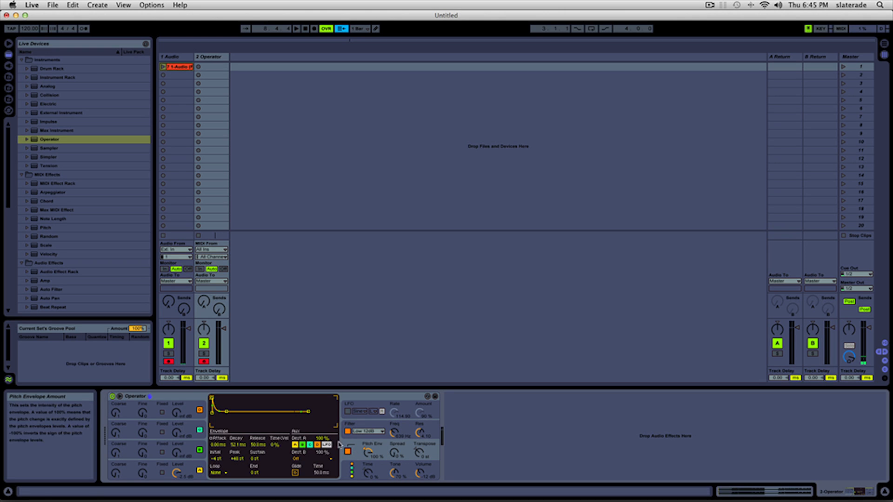
drag(226, 411, 228, 399)
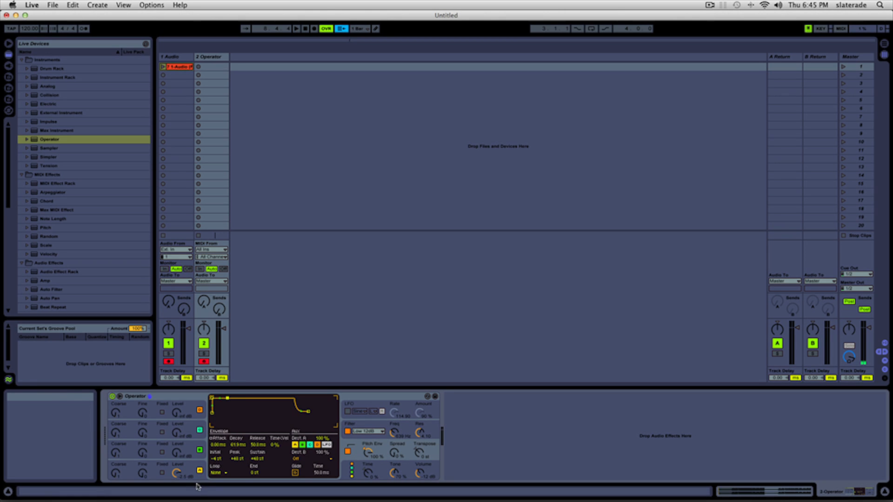
click(364, 450)
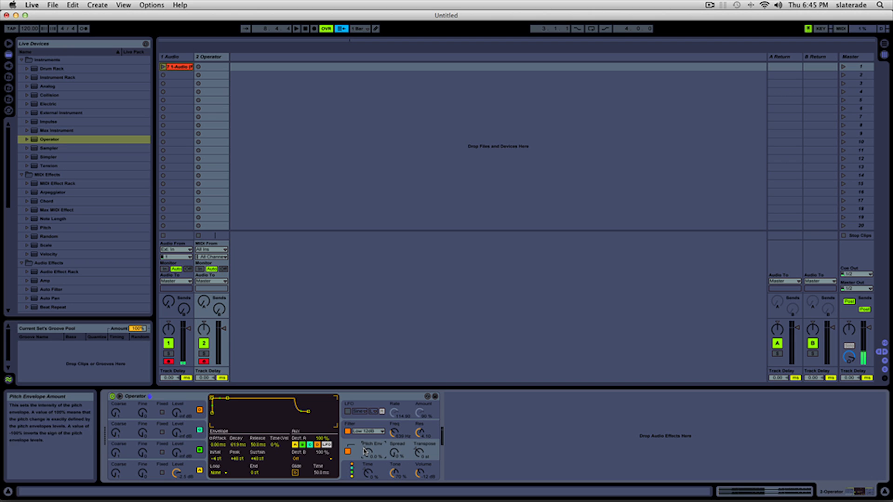
Step: Set the volume envelope decay of oscillators B and A to about 450 ms, raising oscillator A's sustain to full level
click(180, 453)
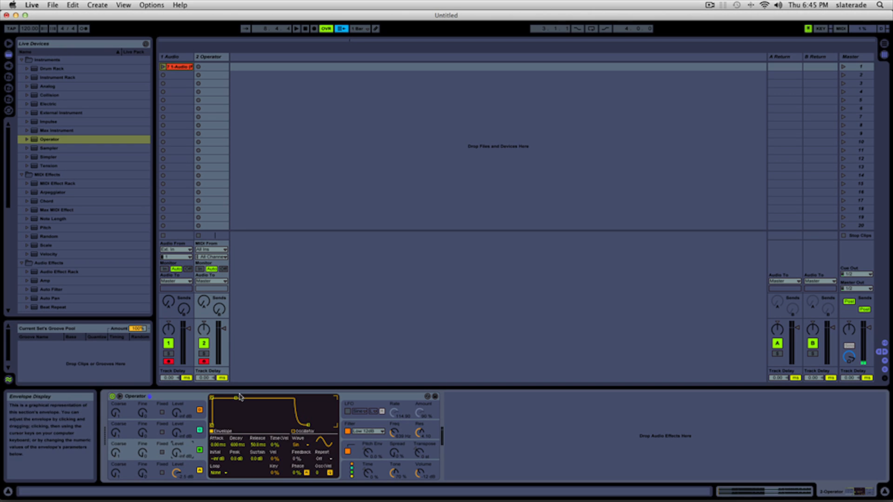
mouse_move(236, 399)
mouse_down()
mouse_move(218, 421)
mouse_move(230, 425)
mouse_move(235, 398)
mouse_up()
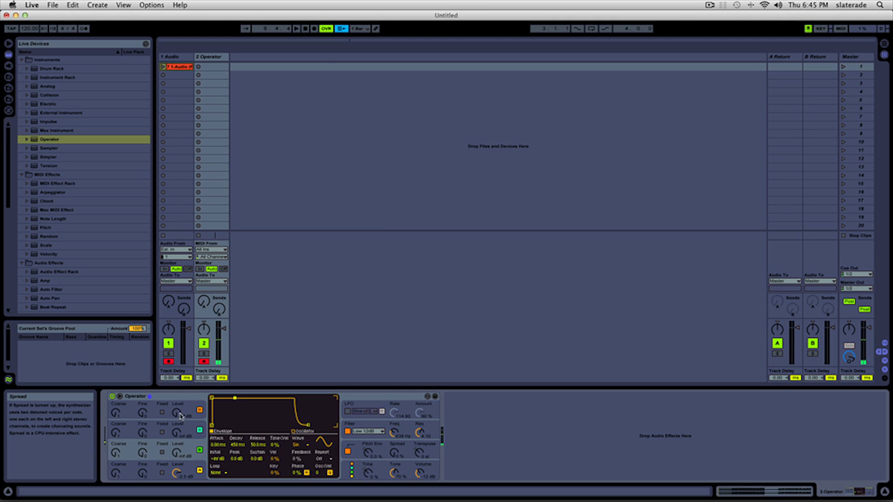
click(187, 467)
drag(229, 424, 234, 398)
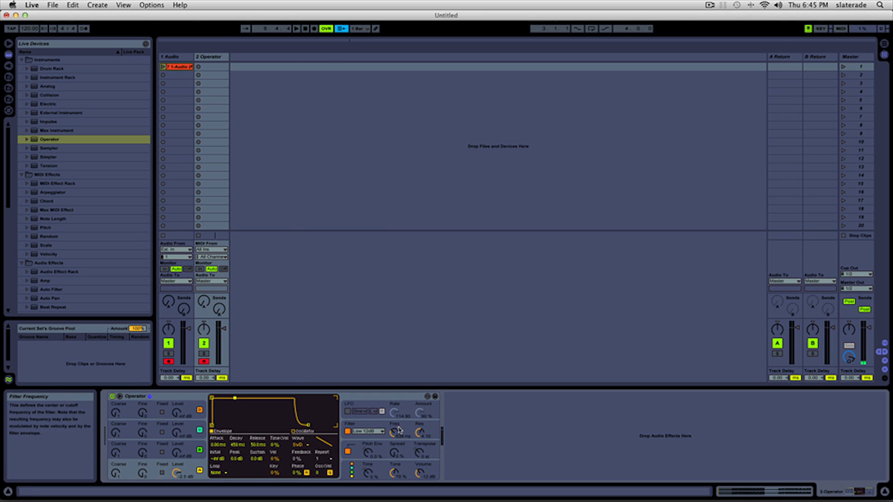
Step: Turn up the Spread and set oscillators A and B to a level of 0.0 dB, with oscillator B's coarse tuning at 0.5
click(409, 444)
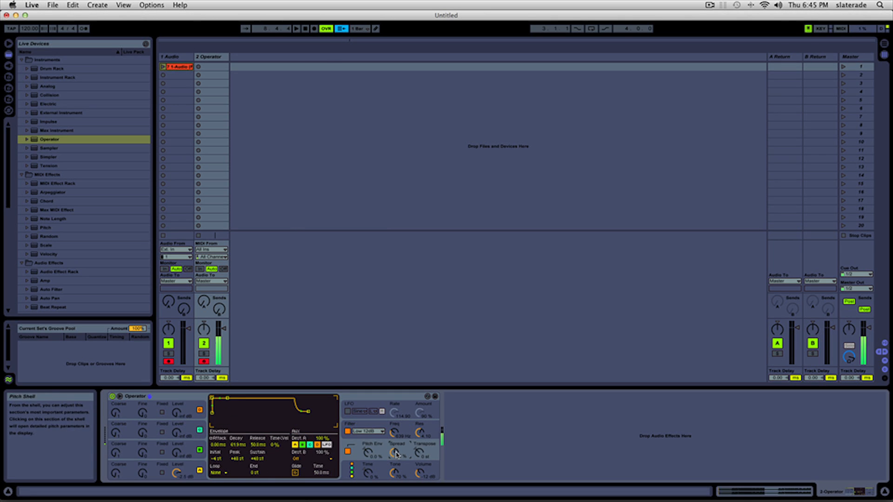
click(173, 446)
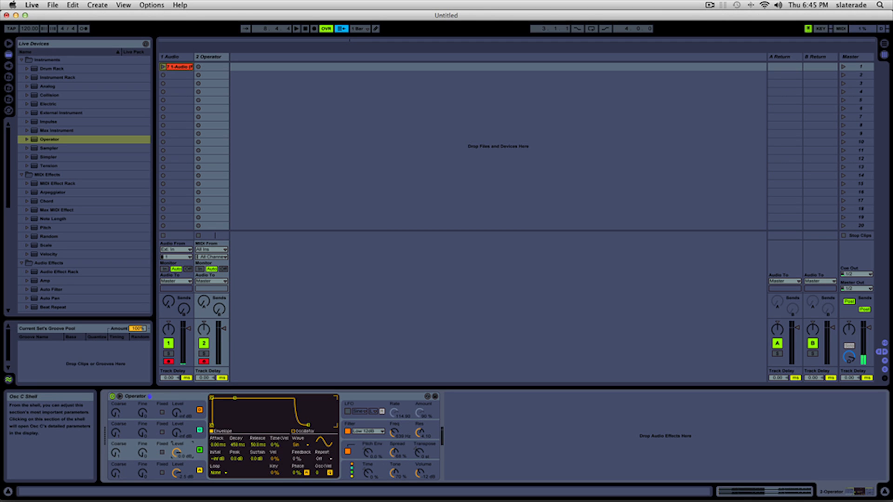
click(394, 452)
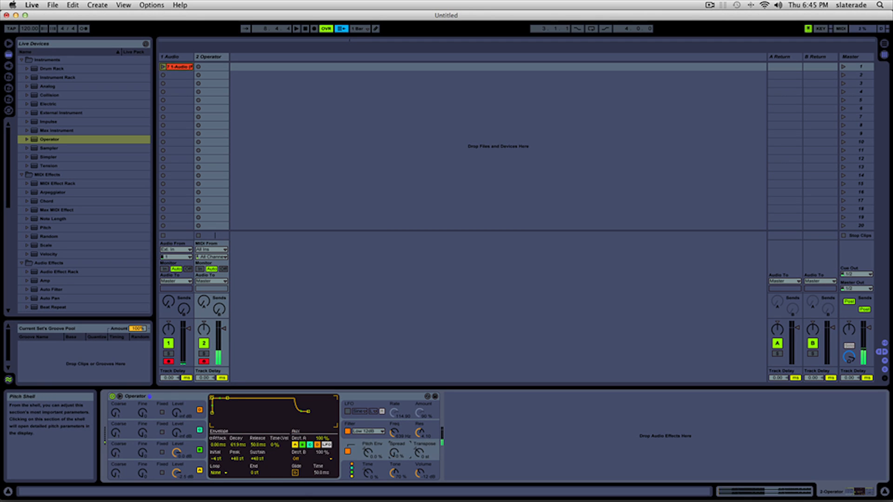
click(119, 458)
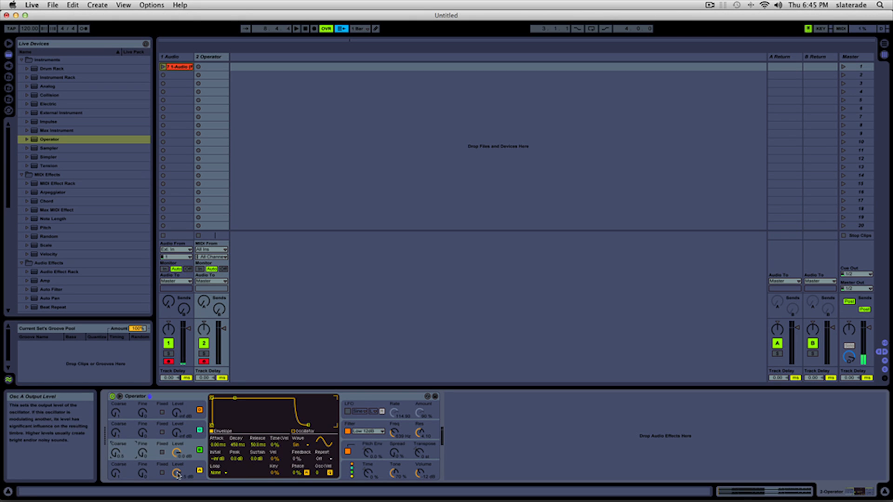
Step: Choose the algorithm with all four oscillators in parallel and set the Spread to 100%
click(351, 470)
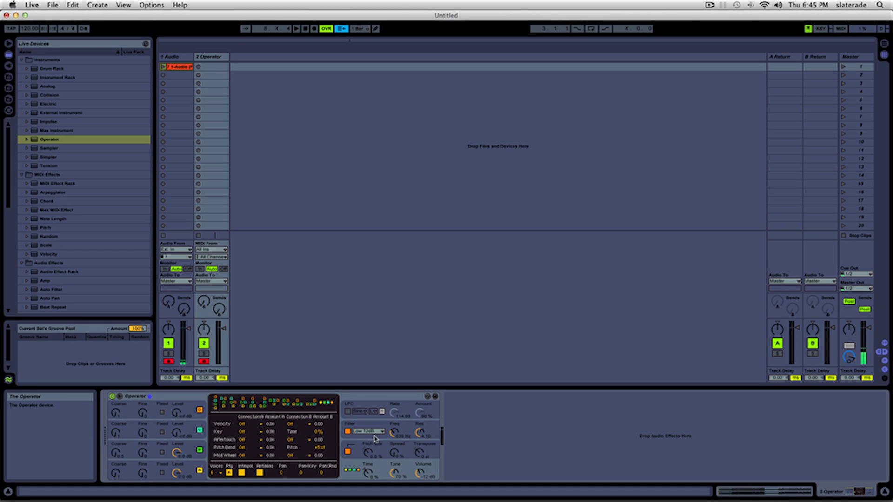
click(396, 454)
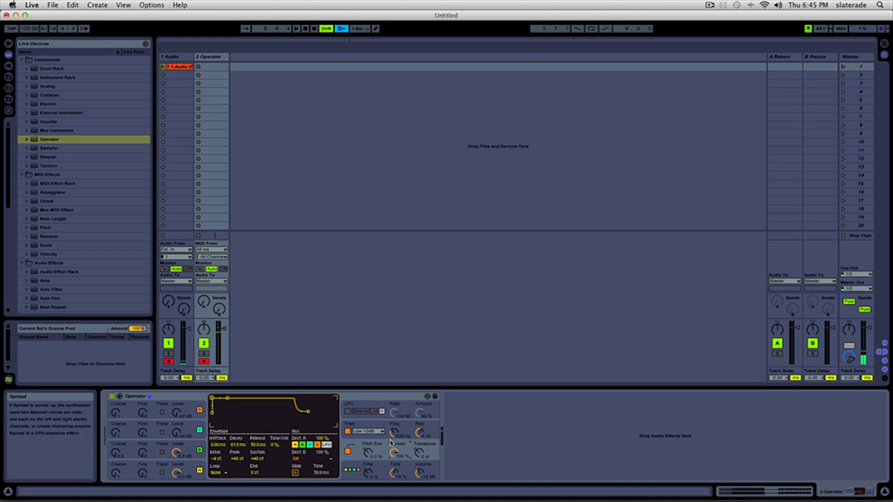
Step: Sweep the global Tone up and down and leave it at about 18%
click(395, 463)
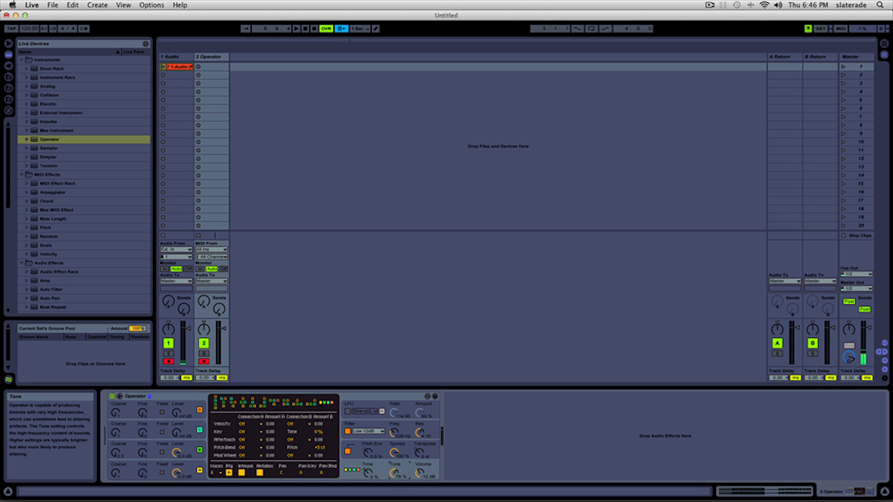
drag(395, 473, 395, 485)
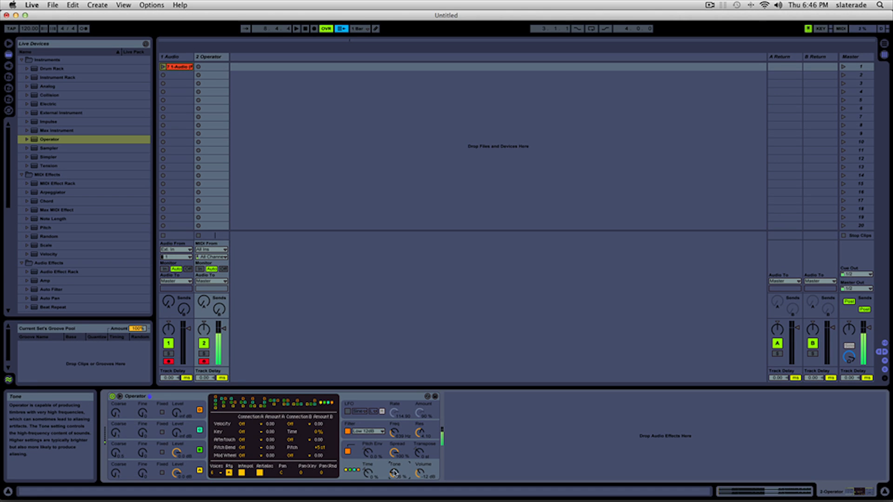
drag(395, 453, 394, 430)
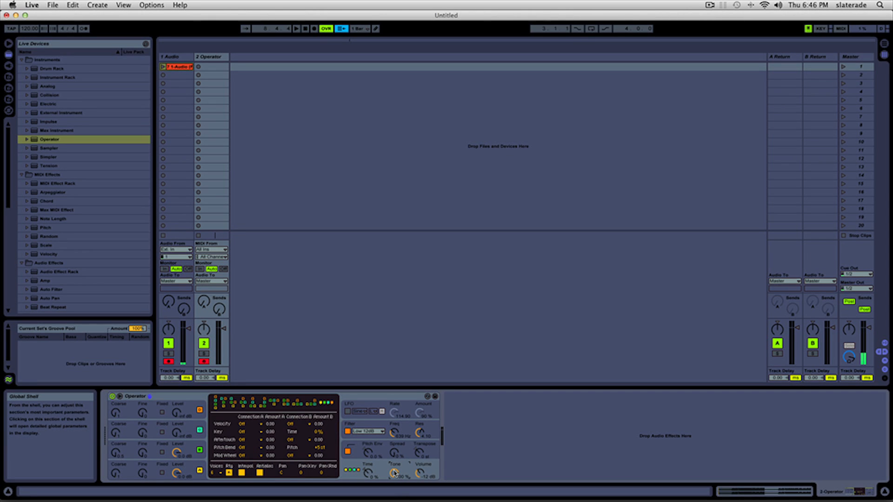
drag(394, 473, 394, 501)
Step: Review the detailed settings of oscillators D, B and A and of the LFO
click(191, 406)
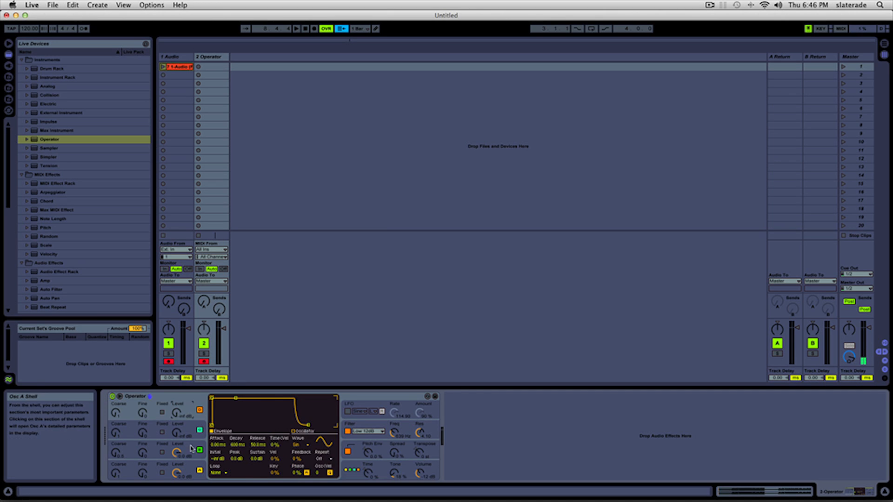
click(192, 449)
click(195, 468)
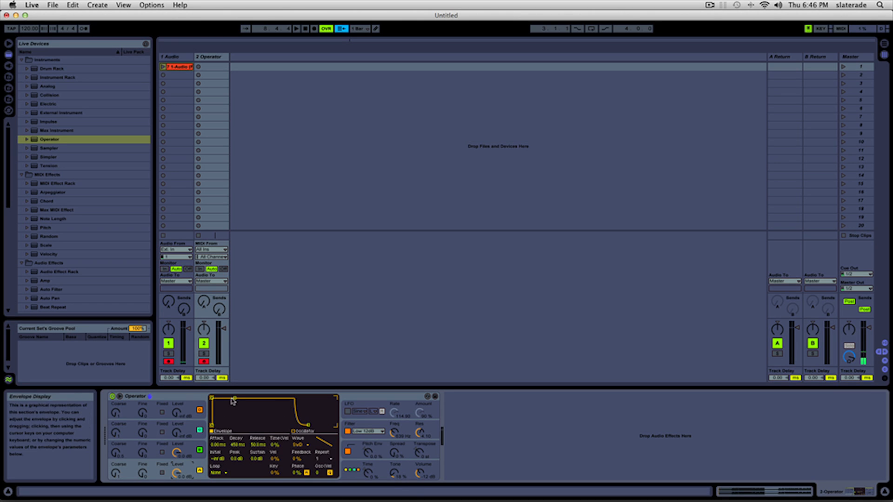
click(362, 403)
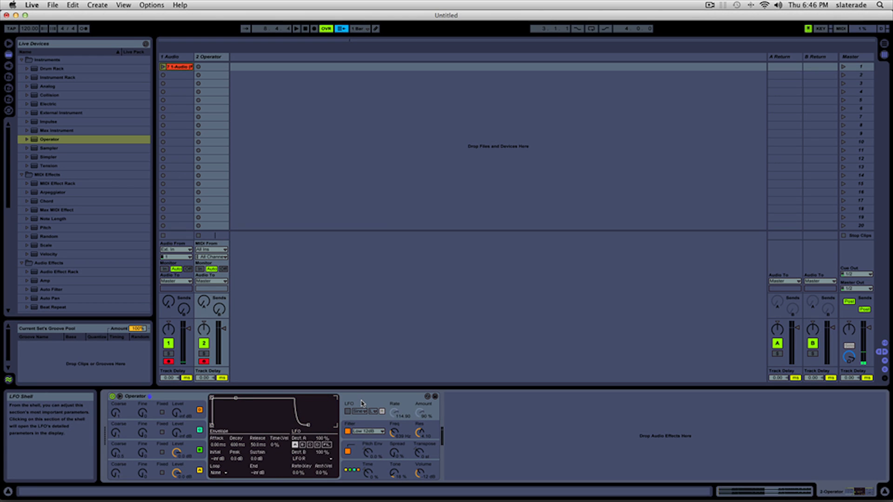
click(202, 447)
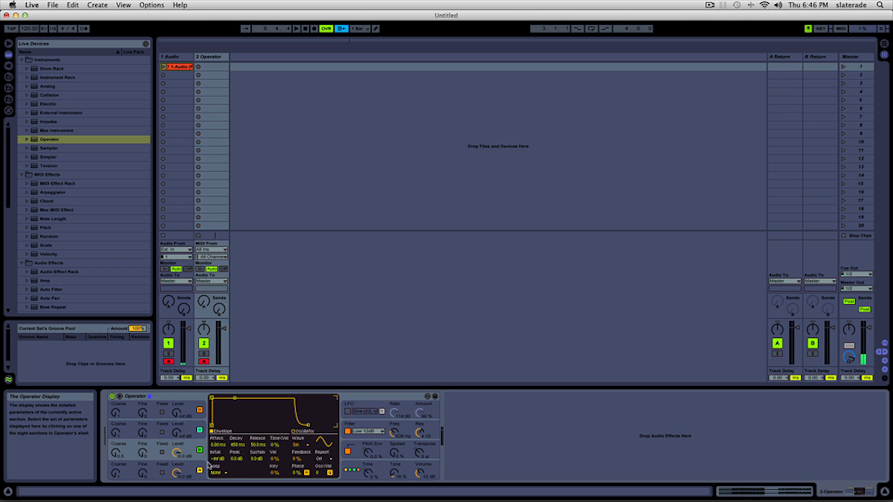
click(203, 466)
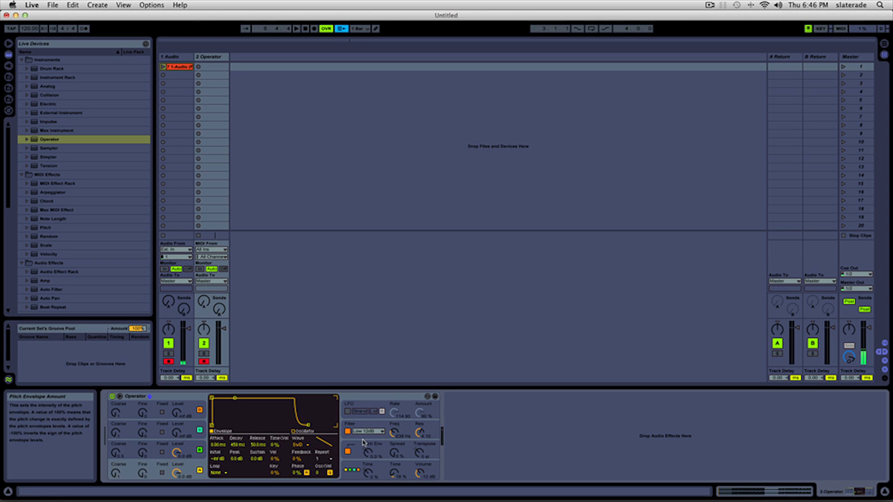